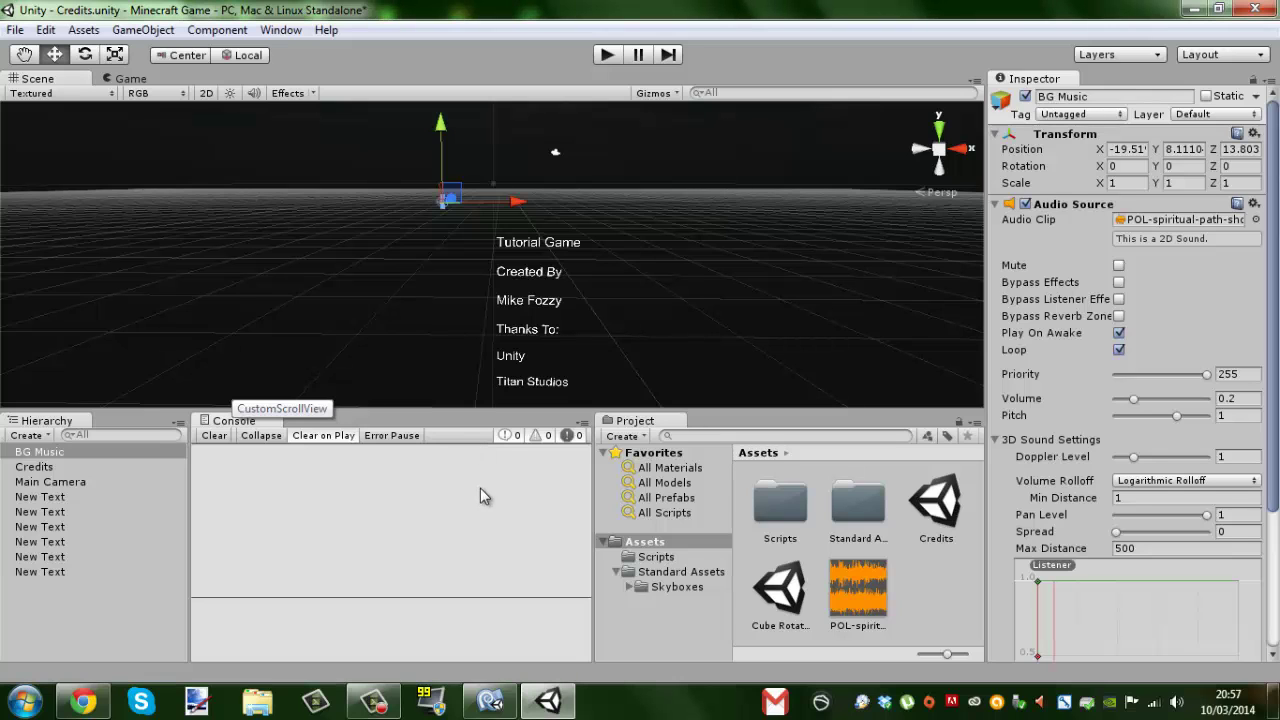
Step: Run the Credits scene in Play mode, watch the credits, then stop it
{"action": "left_click", "coordinate": [612, 54]}
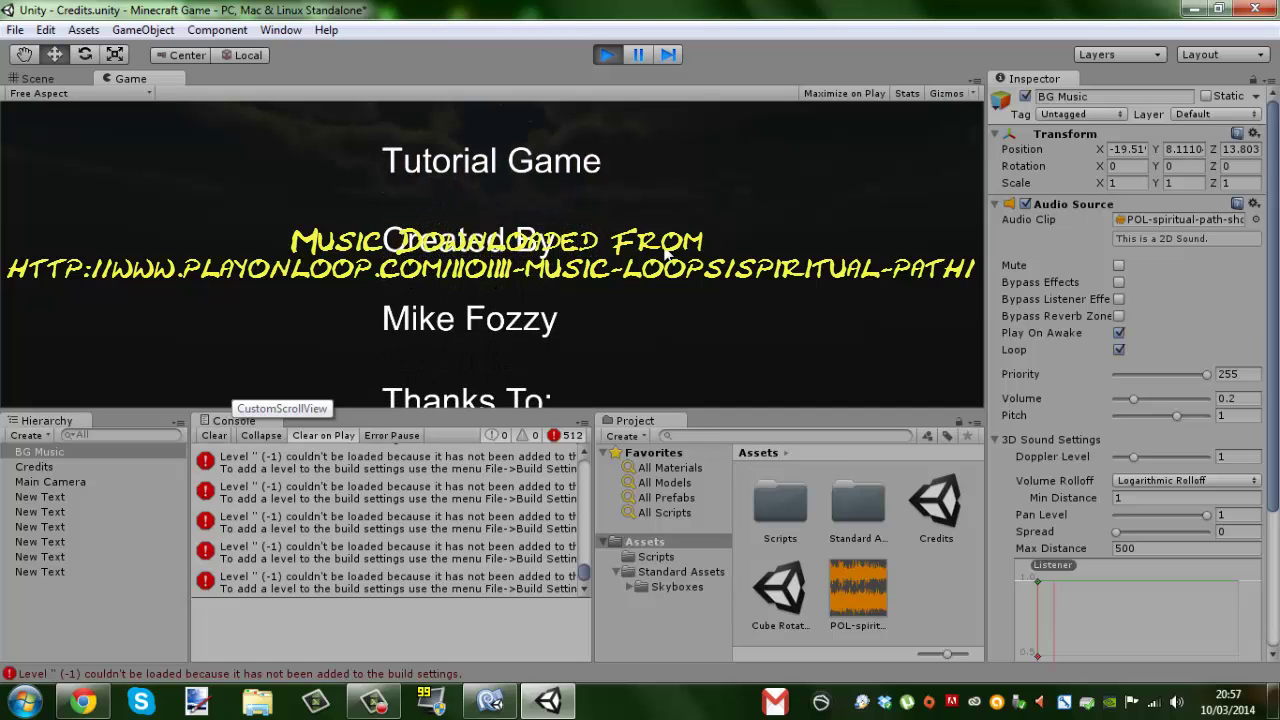
{"action": "left_click", "coordinate": [607, 54]}
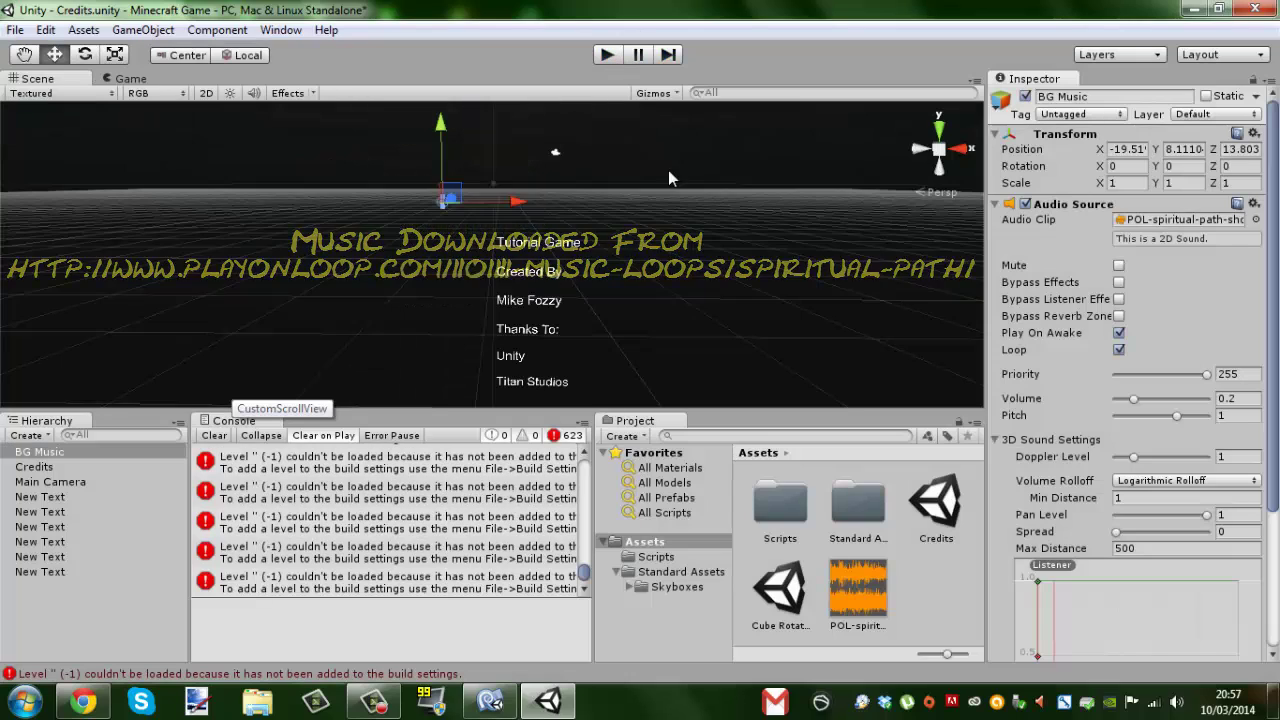
Step: Clear all 623 level-loading errors from the Console while orbiting around the credits text
{"action": "left_click_drag", "start_coordinate": [677, 214], "coordinate": [725, 247], "text": "alt"}
{"action": "scroll", "coordinate": [724, 246], "scroll_direction": "up", "scroll_amount": 5}
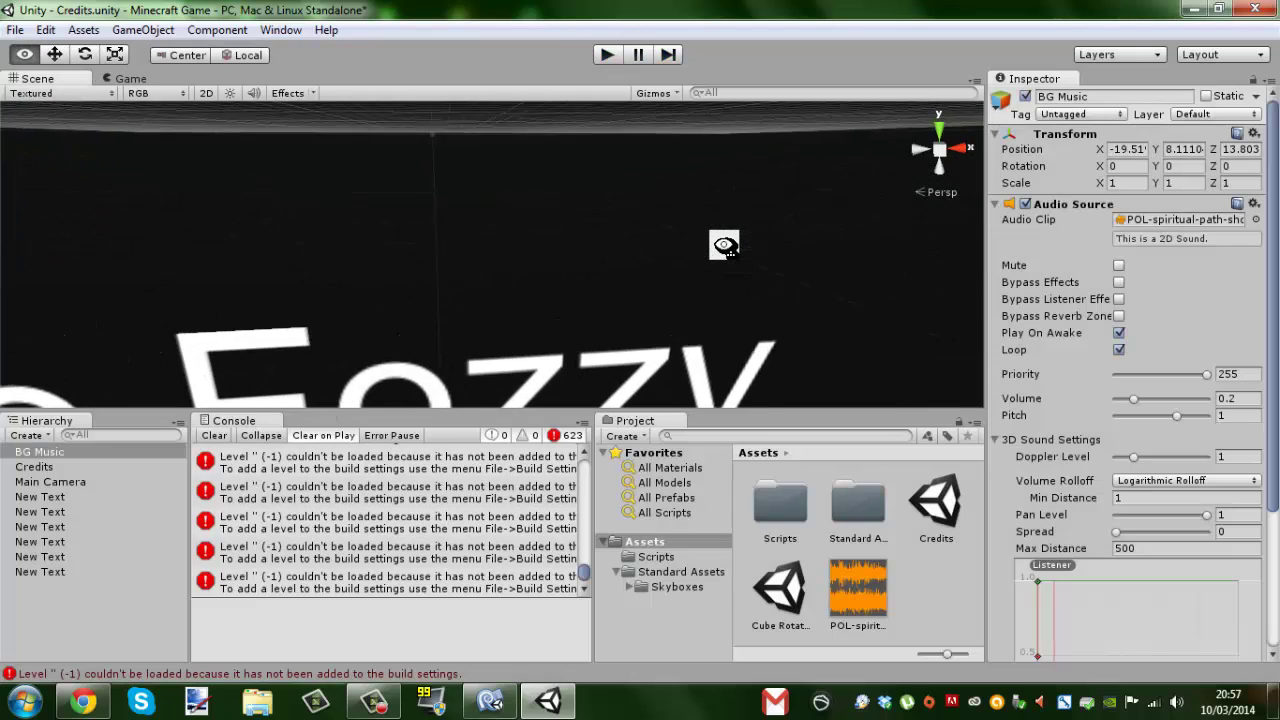
{"action": "scroll", "coordinate": [719, 271], "scroll_direction": "down", "scroll_amount": 3}
{"action": "scroll", "coordinate": [724, 271], "scroll_direction": "down", "scroll_amount": 5}
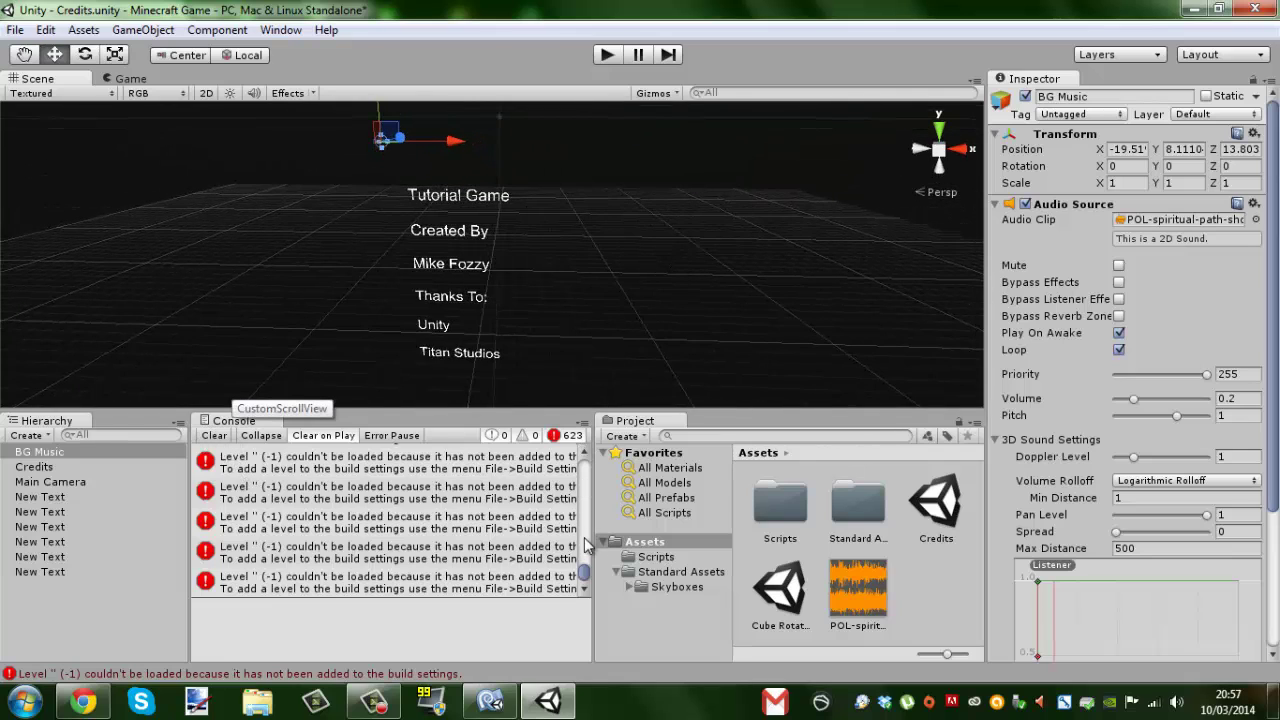
{"action": "left_click_drag", "start_coordinate": [585, 572], "coordinate": [589, 512]}
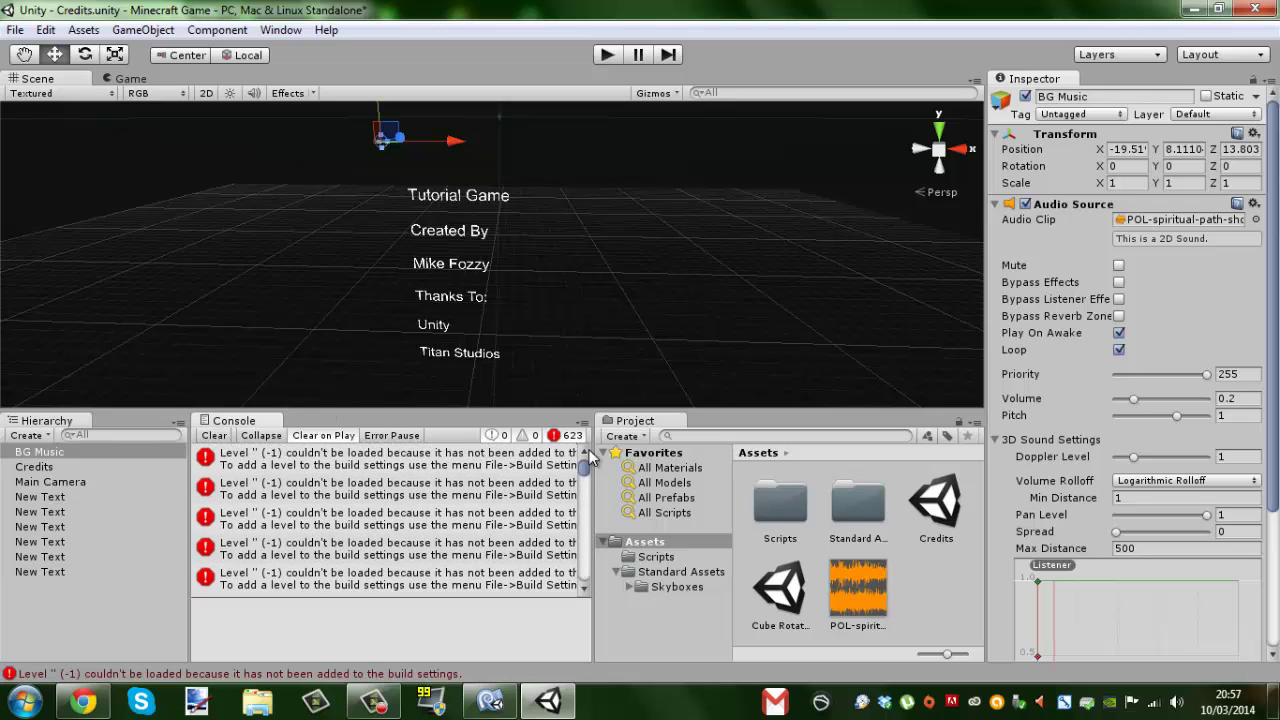
{"action": "left_click", "coordinate": [214, 436]}
{"action": "left_click_drag", "start_coordinate": [463, 278], "coordinate": [612, 200], "text": "alt"}
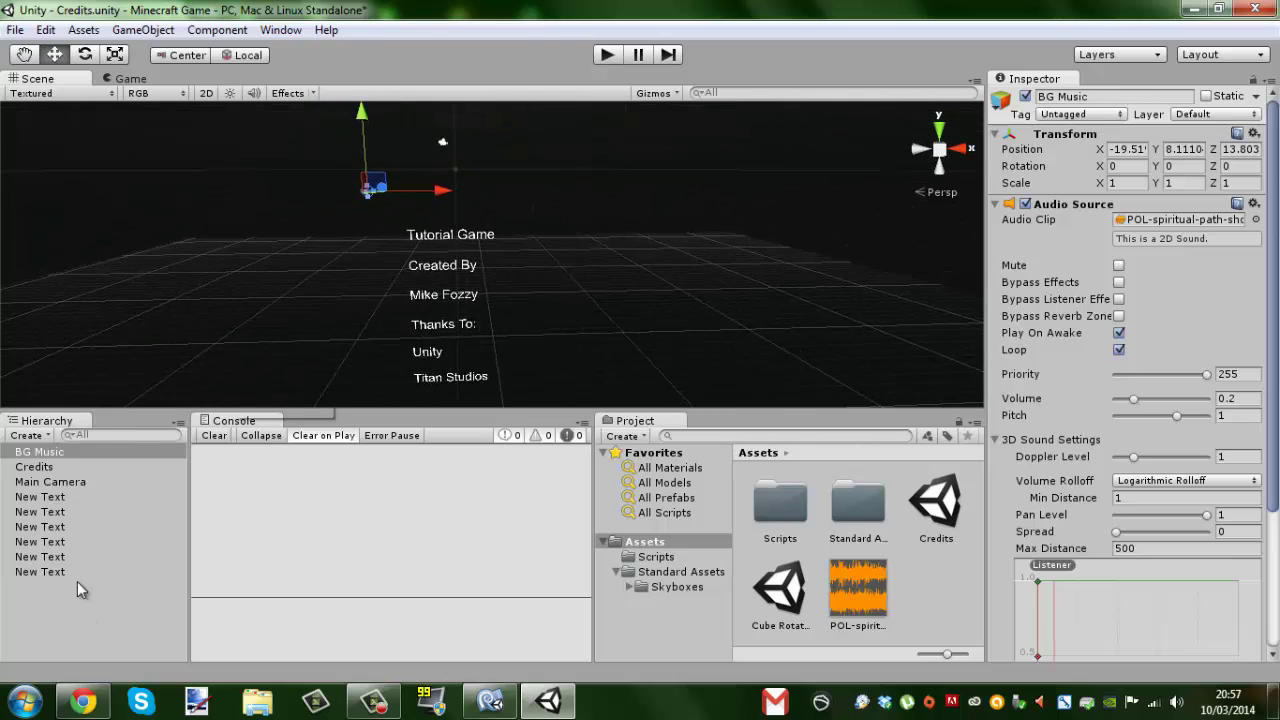
Step: Delete the old Credits.cs script from the Assets > Scripts folder
{"action": "left_click", "coordinate": [667, 565]}
{"action": "left_click", "coordinate": [768, 520]}
{"action": "key", "text": "Delete"}
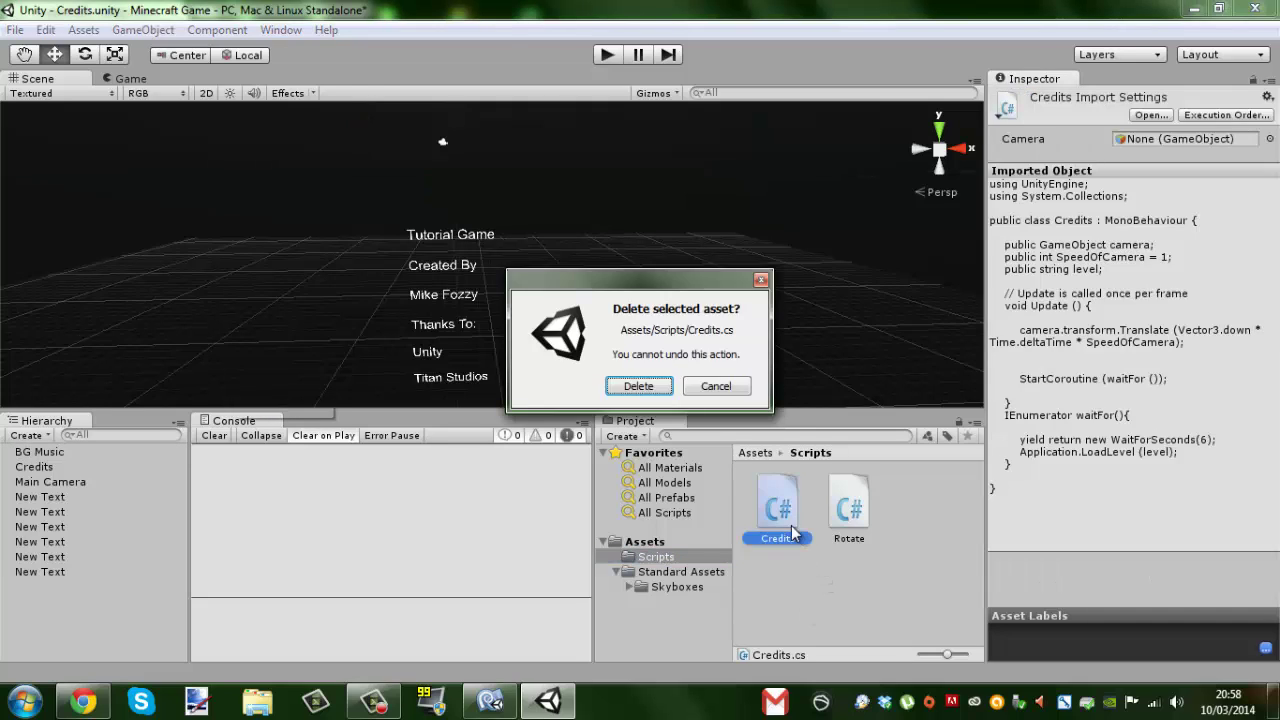
{"action": "key", "text": "Return"}
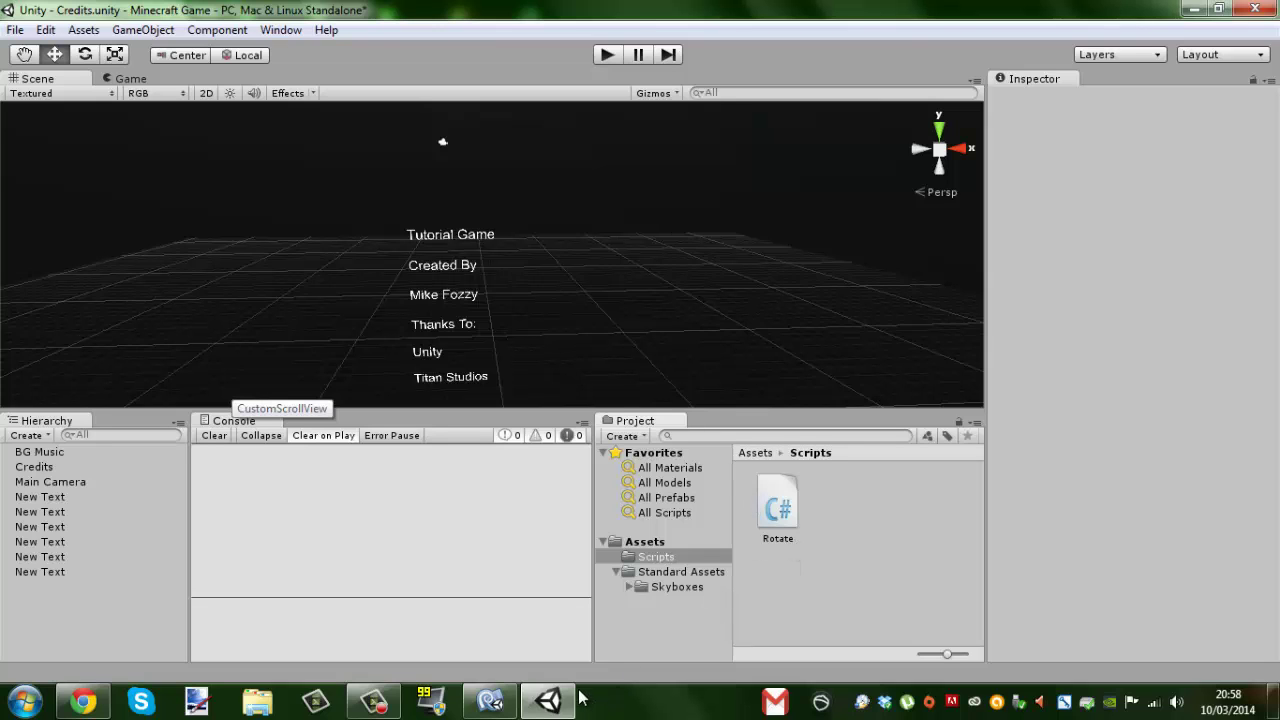
Step: Close Credits.cs in MonoDevelop and return to the Unity editor's Credits scene
{"action": "mouse_move", "coordinate": [534, 294]}
{"action": "left_mouse_down", "text": "alt"}
{"action": "mouse_move", "coordinate": [491, 331]}
{"action": "mouse_move", "coordinate": [503, 217]}
{"action": "mouse_move", "coordinate": [494, 297]}
{"action": "mouse_move", "coordinate": [521, 235]}
{"action": "mouse_move", "coordinate": [511, 206]}
{"action": "mouse_move", "coordinate": [503, 263]}
{"action": "mouse_move", "coordinate": [517, 286]}
{"action": "left_mouse_up", "text": "alt"}
{"action": "left_click", "coordinate": [490, 700]}
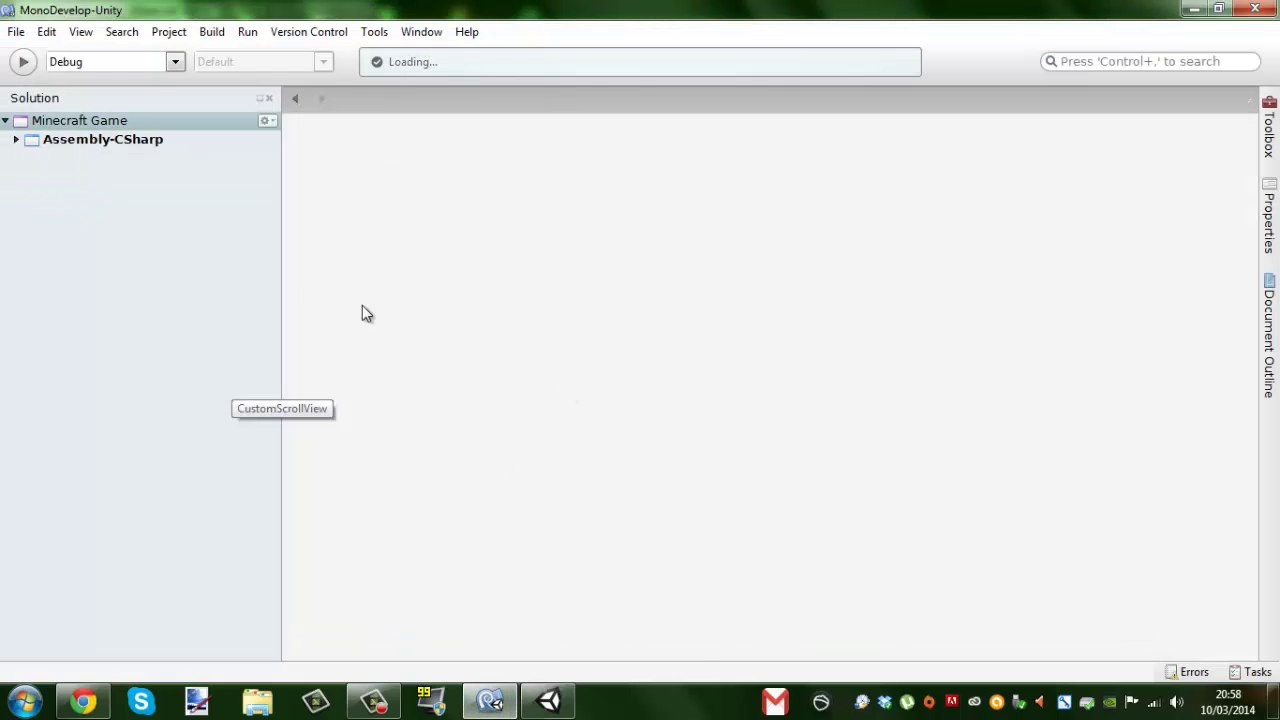
{"action": "left_click", "coordinate": [548, 700]}
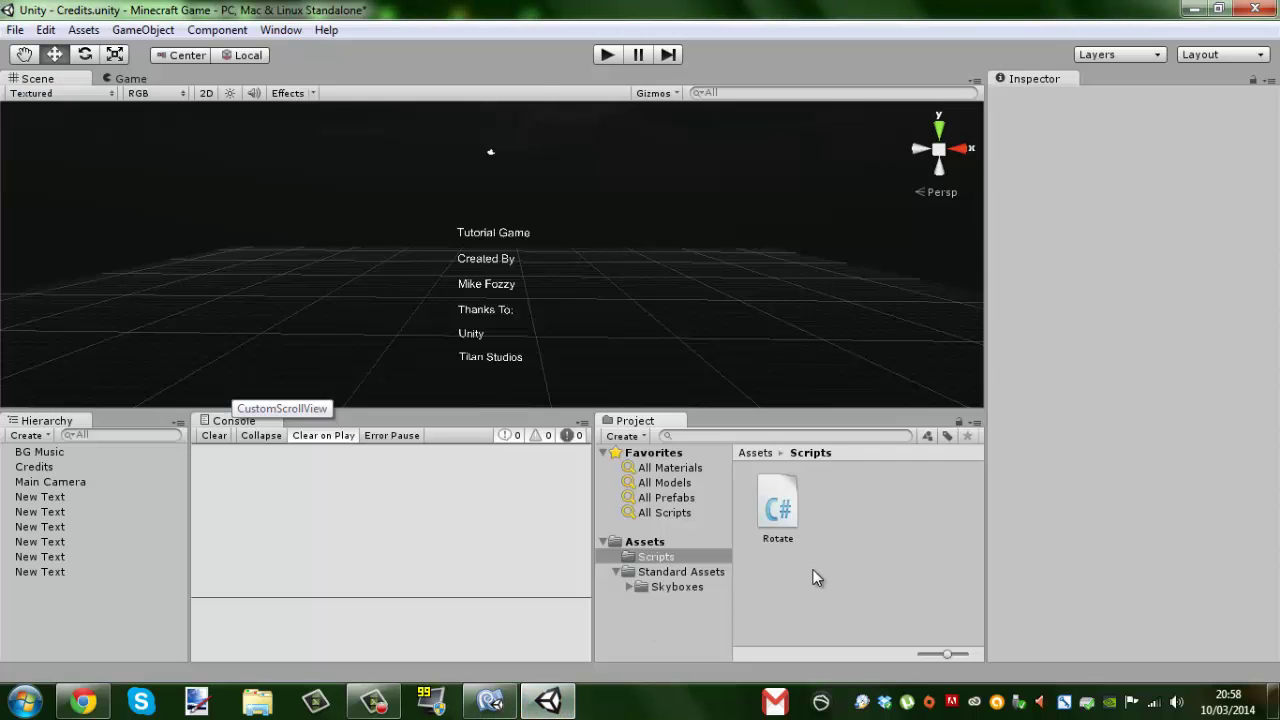
Step: Create a new C# script named Credits in the Scripts folder beside Rotate
{"action": "right_click", "coordinate": [838, 458]}
{"action": "mouse_move", "coordinate": [872, 292]}
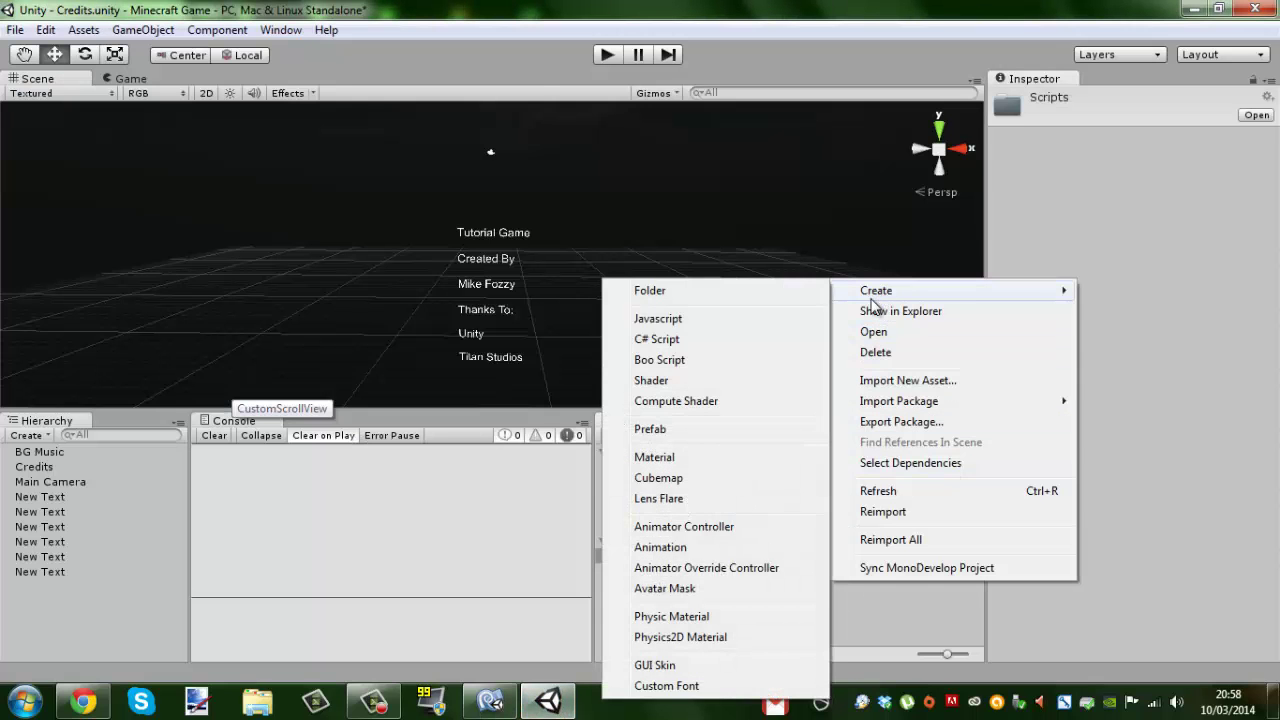
{"action": "left_click", "coordinate": [673, 340]}
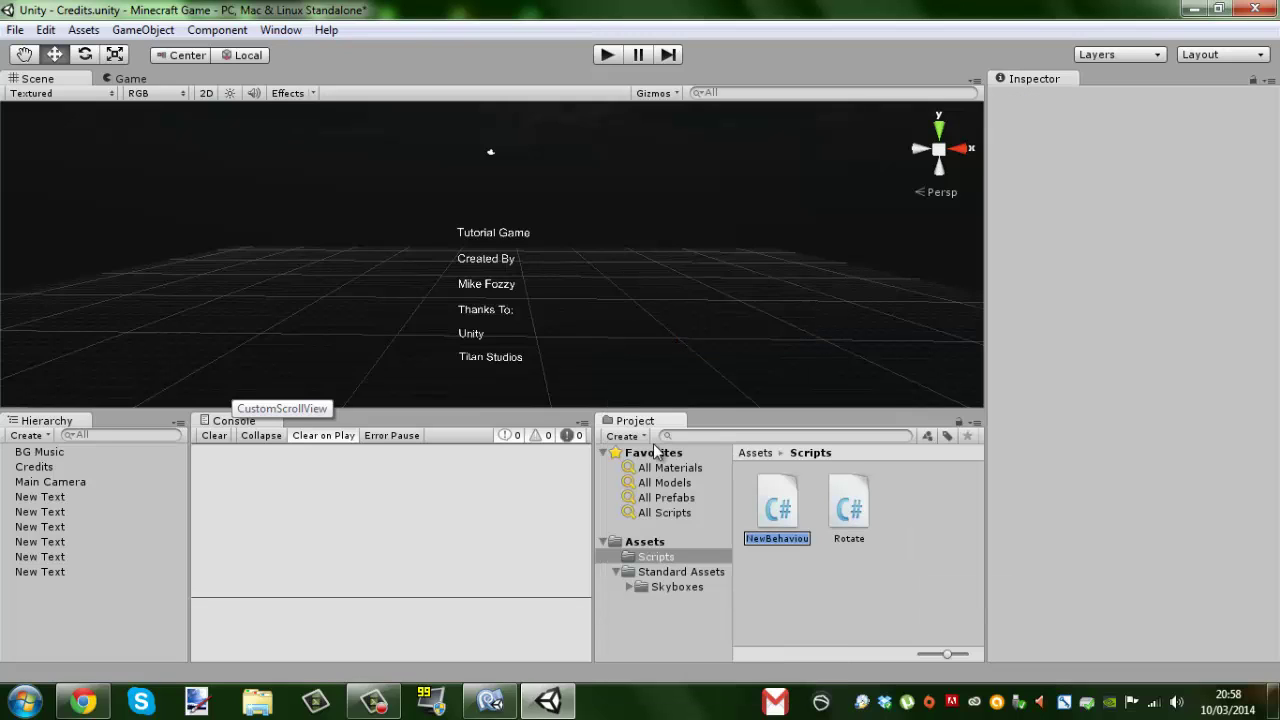
{"action": "type", "text": "Credits"}
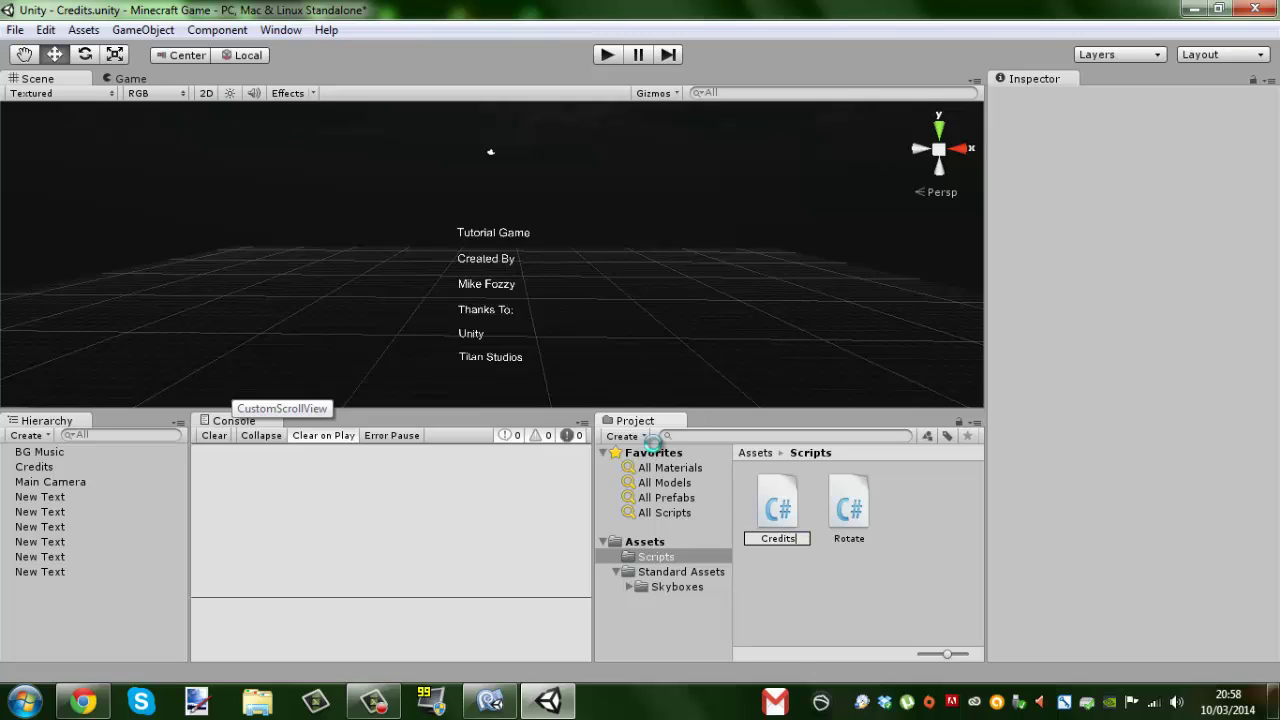
{"action": "key", "text": "Return"}
{"action": "left_click", "coordinate": [52, 612]}
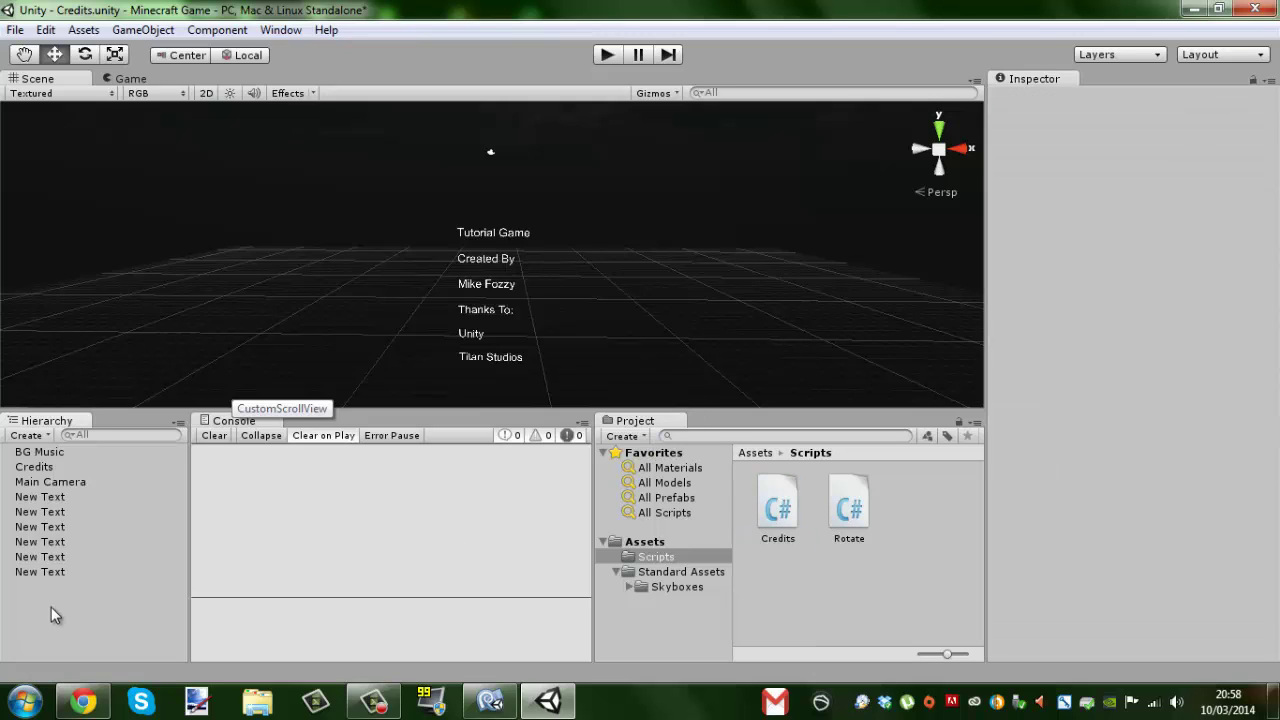
Step: Delete the BG Music, Credits and Main Camera objects from the Hierarchy
{"action": "left_click", "coordinate": [45, 451]}
{"action": "key", "text": "Delete"}
{"action": "left_click", "coordinate": [34, 452]}
{"action": "key", "text": "Delete"}
{"action": "left_click", "coordinate": [40, 466]}
{"action": "left_click", "coordinate": [42, 452]}
{"action": "key", "text": "Delete"}
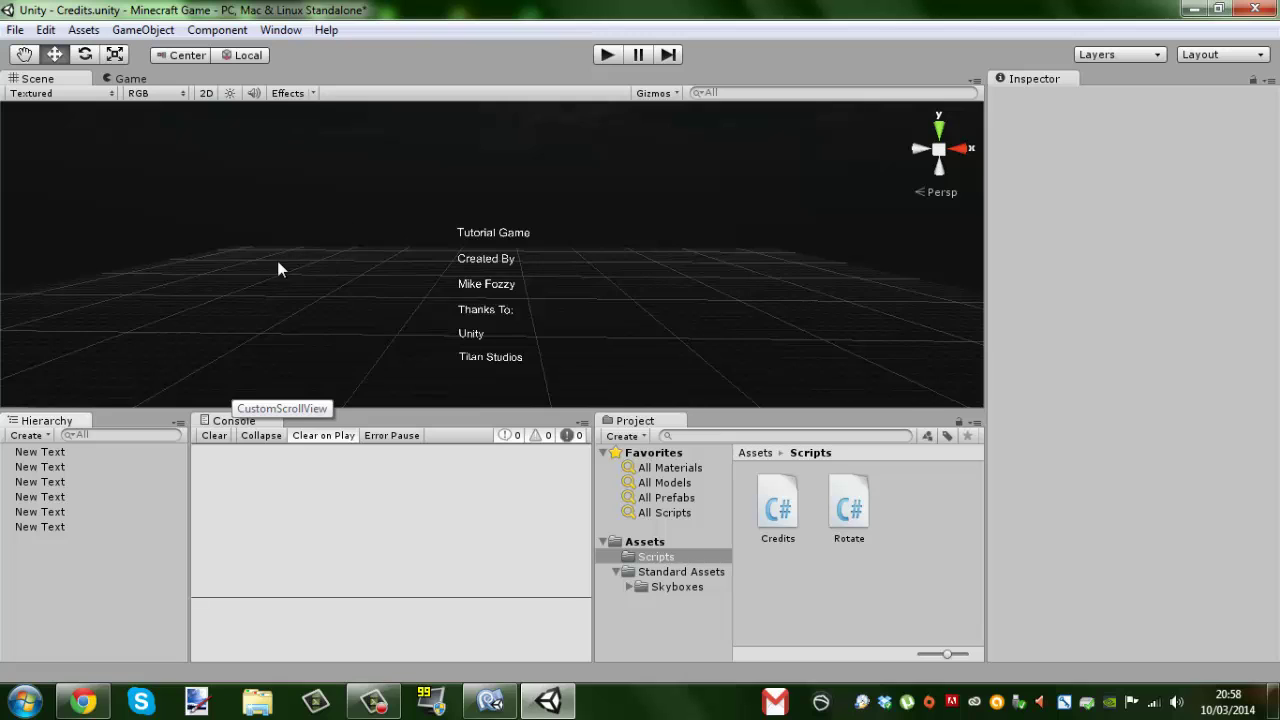
{"action": "left_click_drag", "start_coordinate": [591, 289], "coordinate": [636, 305], "text": "alt"}
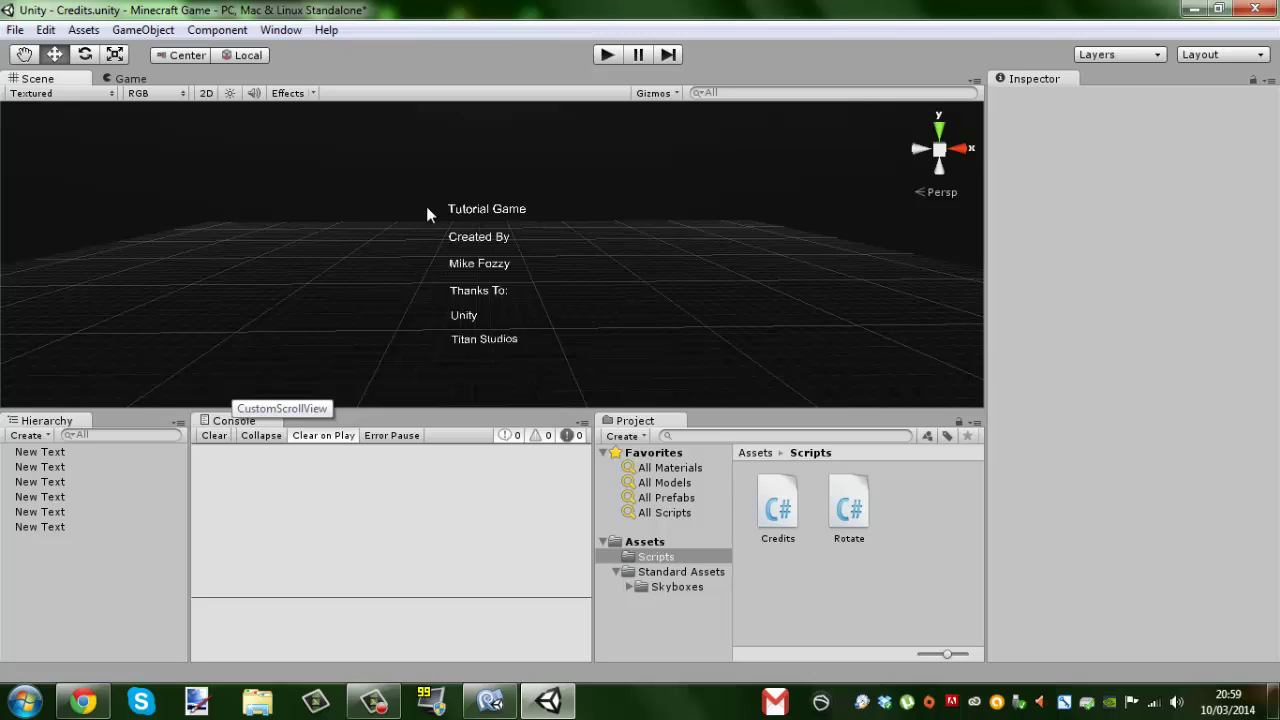
{"action": "left_click", "coordinate": [473, 213]}
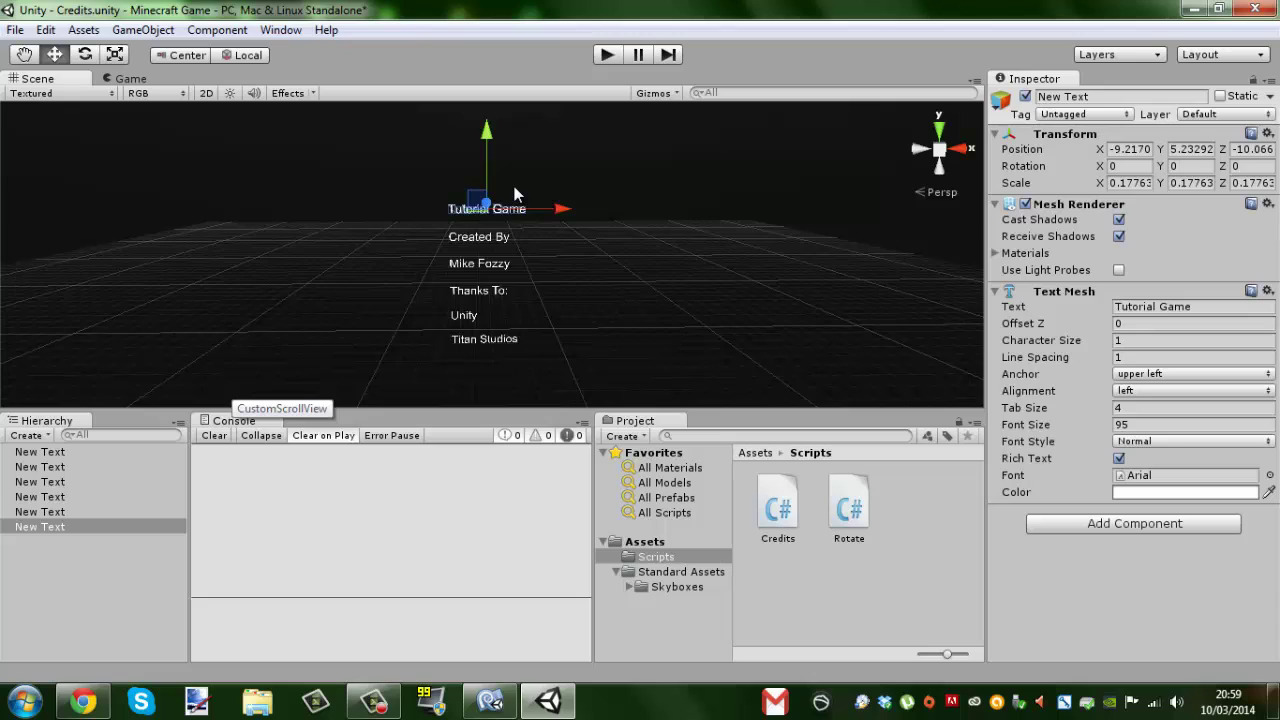
Step: Duplicate the Tutorial Game text and select the Titan Studios and Thanks To: text objects
{"action": "key", "text": "ctrl+d"}
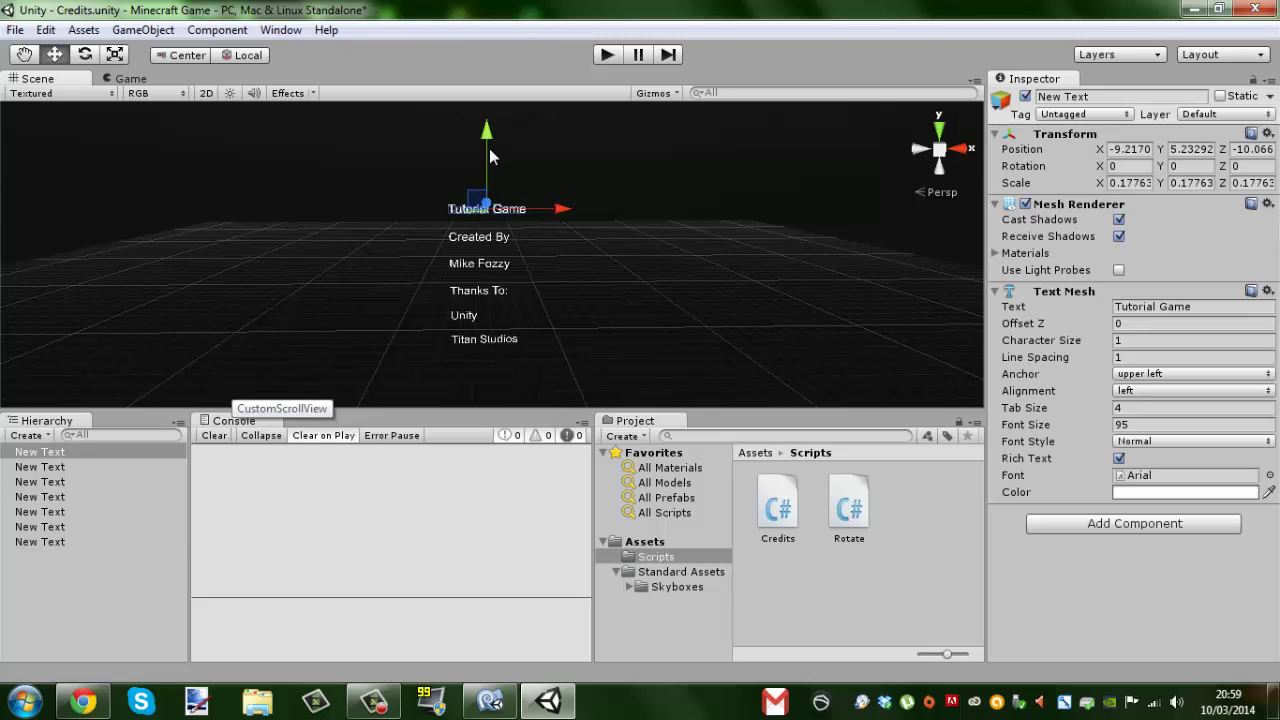
{"action": "left_click", "coordinate": [479, 340]}
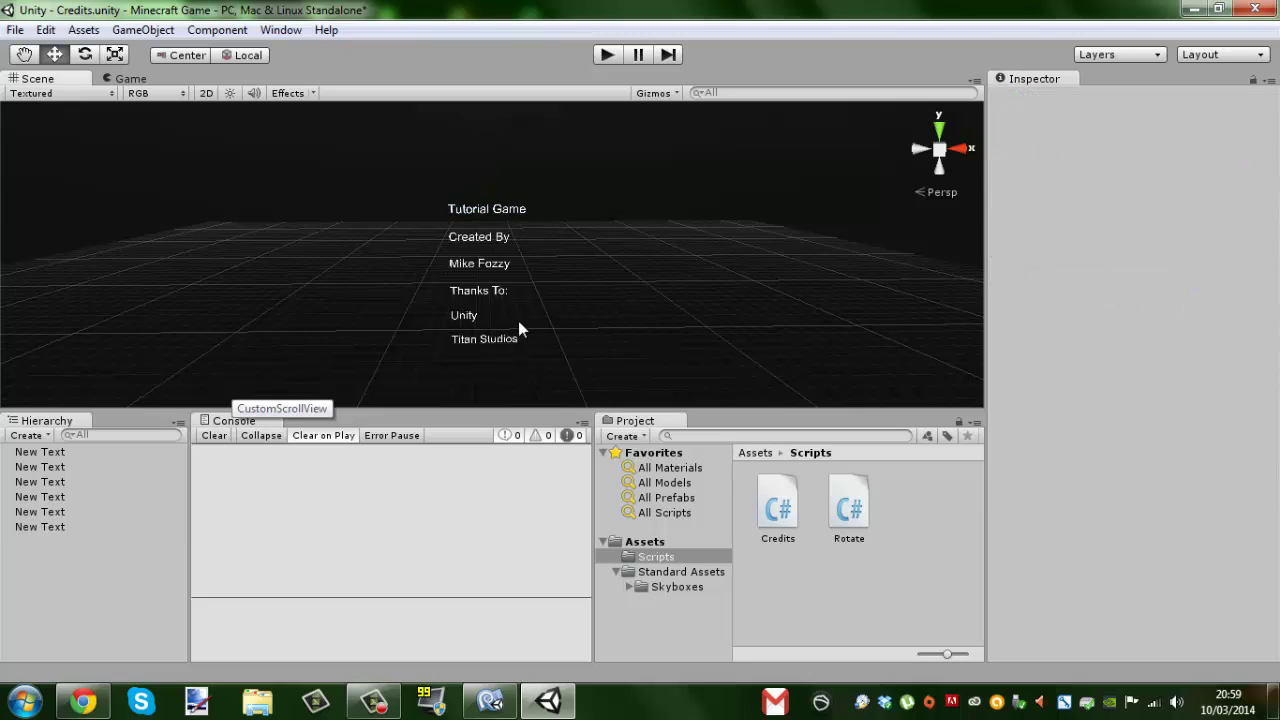
{"action": "left_click_drag", "start_coordinate": [527, 318], "coordinate": [445, 362]}
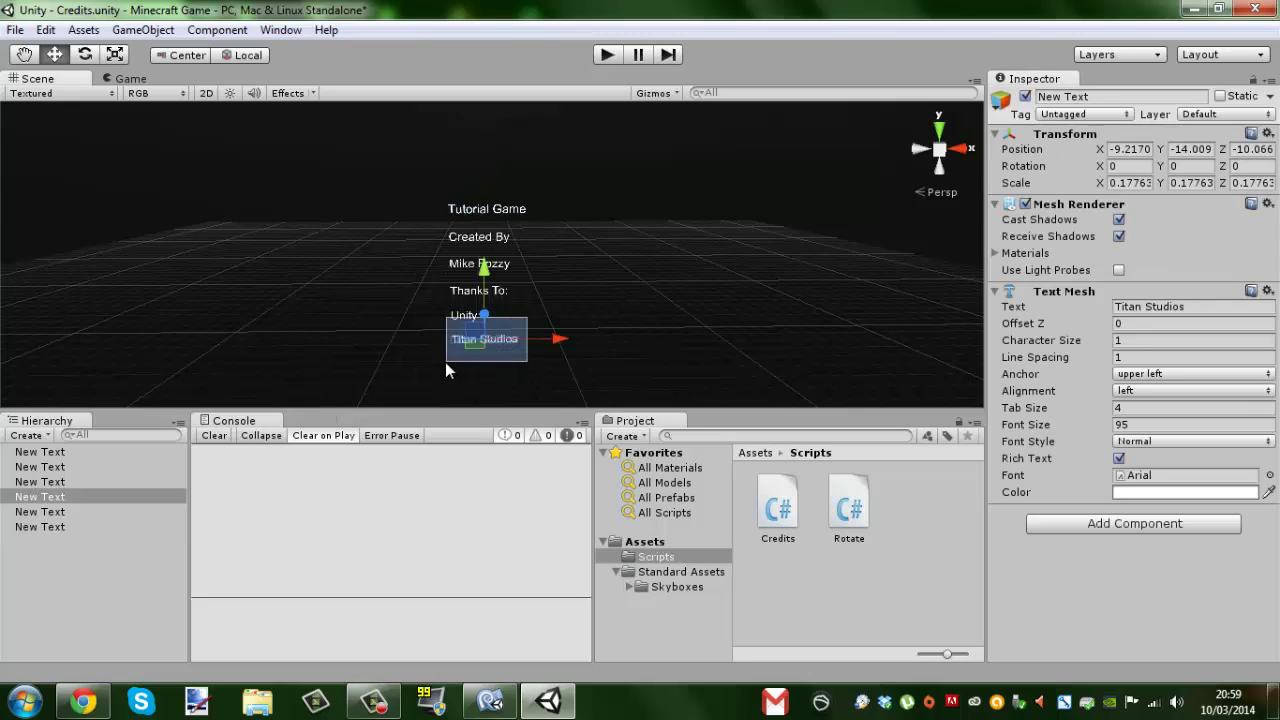
{"action": "left_click", "coordinate": [40, 527]}
{"action": "left_click", "coordinate": [40, 482]}
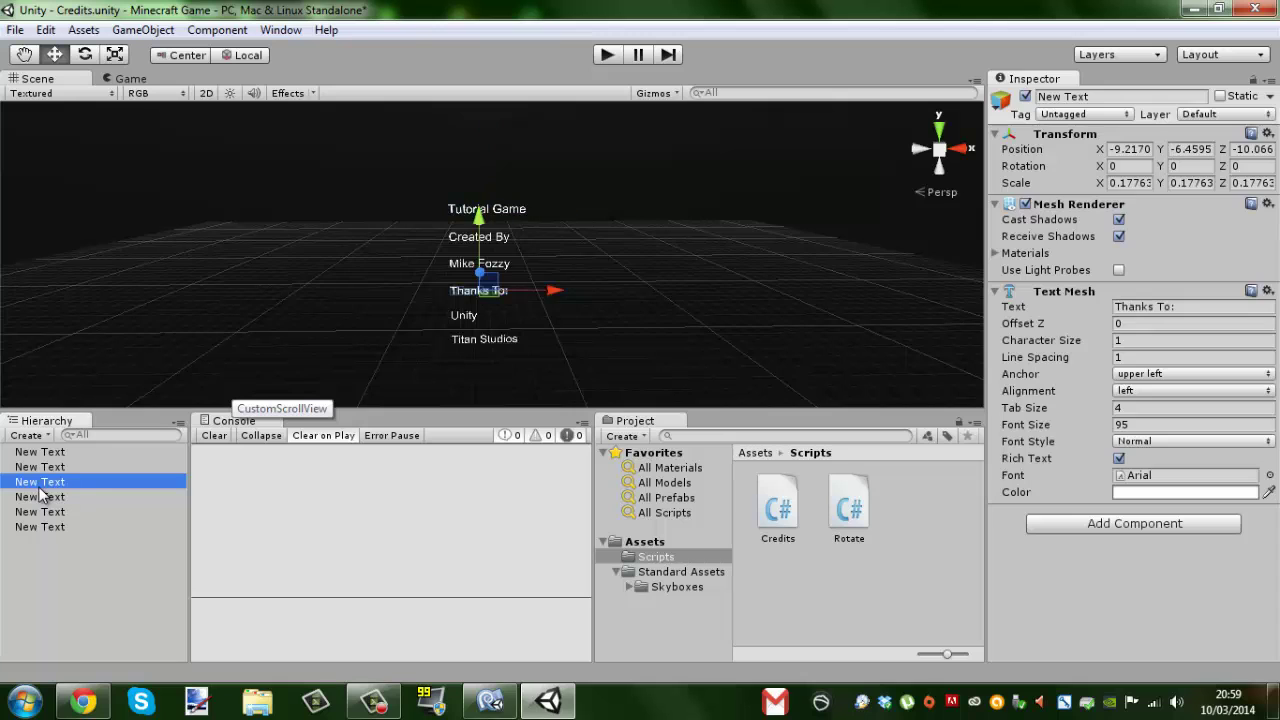
{"action": "left_click", "coordinate": [510, 373]}
{"action": "mouse_move", "coordinate": [496, 348]}
{"action": "left_mouse_down", "text": "alt"}
{"action": "mouse_move", "coordinate": [486, 380]}
{"action": "mouse_move", "coordinate": [524, 489]}
{"action": "mouse_move", "coordinate": [474, 343]}
{"action": "left_mouse_up", "text": "alt"}
Step: Duplicate the Titan Studios text, move the copy below the original, then delete it
{"action": "left_click", "coordinate": [486, 344]}
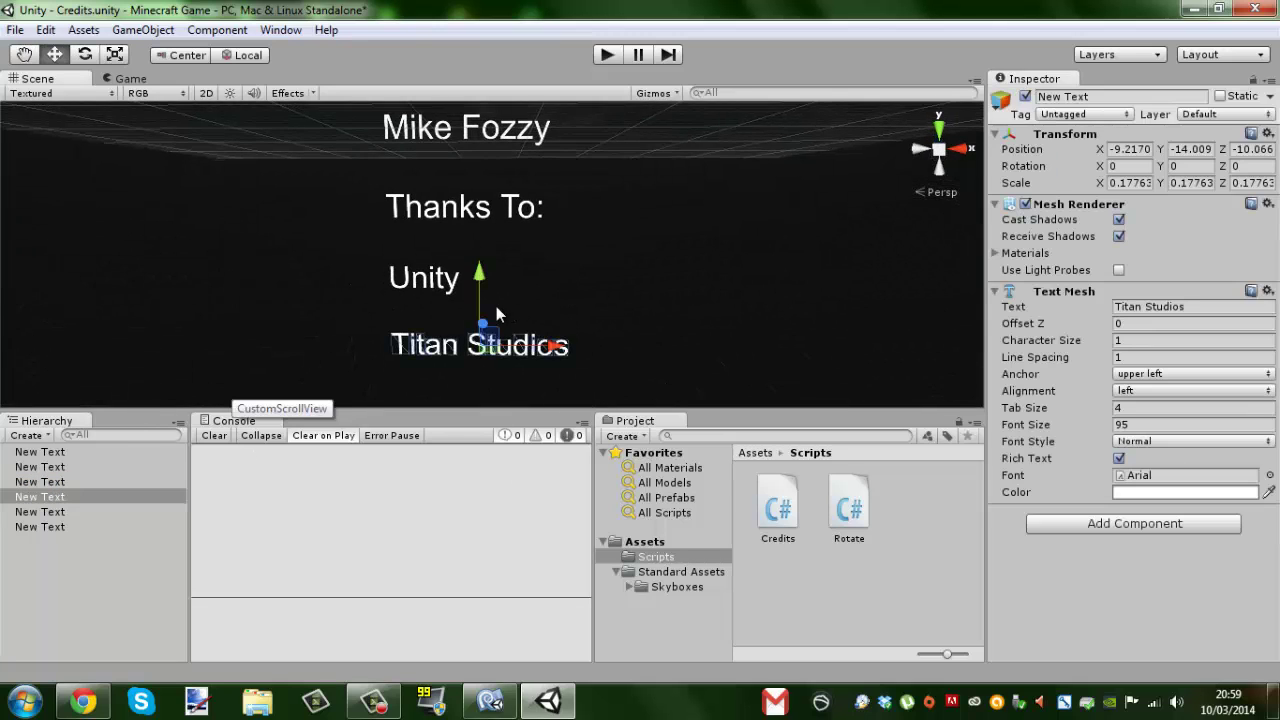
{"action": "left_click_drag", "start_coordinate": [549, 289], "coordinate": [546, 353], "text": "alt"}
{"action": "key", "text": "ctrl+d"}
{"action": "left_click_drag", "start_coordinate": [620, 243], "coordinate": [560, 210], "text": "alt"}
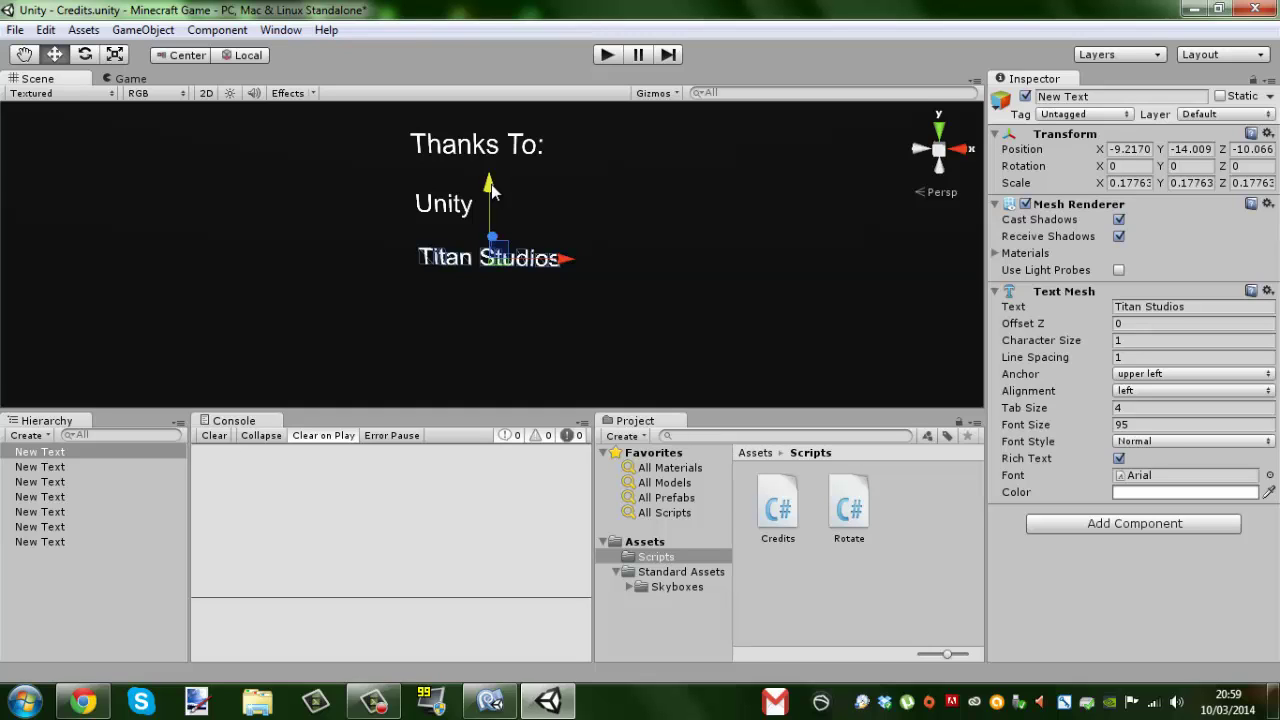
{"action": "left_click_drag", "start_coordinate": [491, 184], "coordinate": [507, 253]}
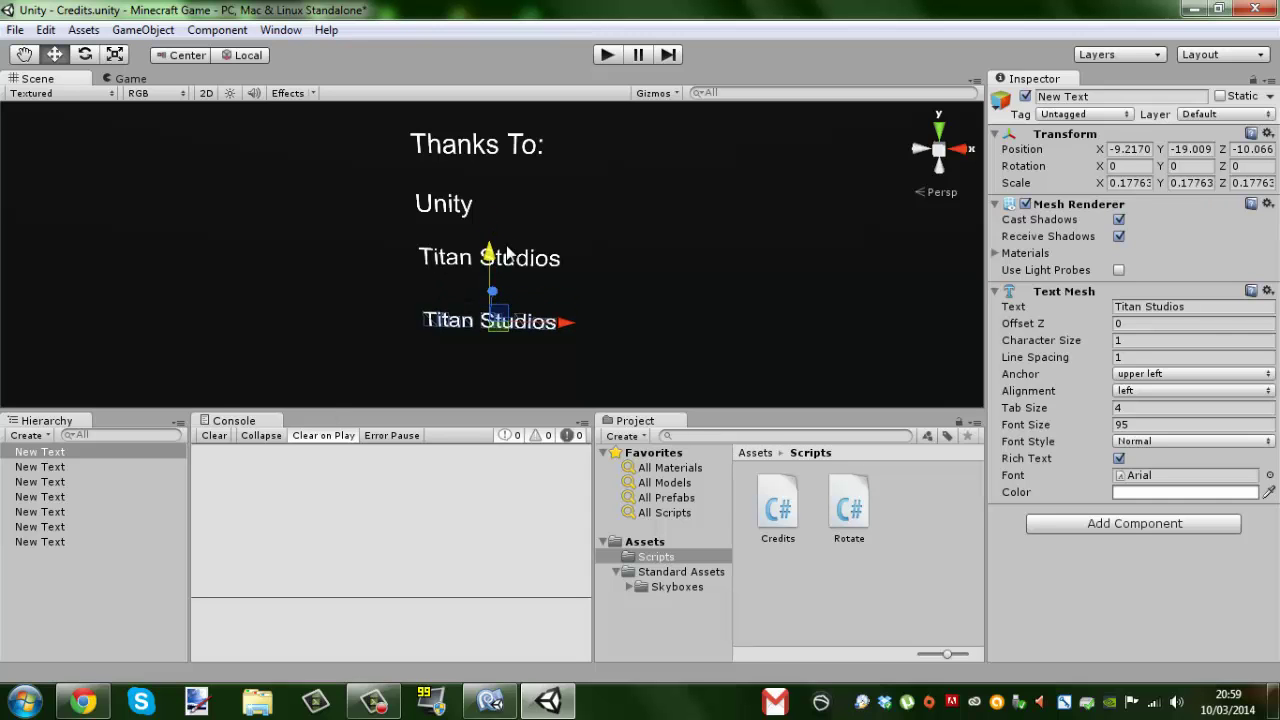
{"action": "key", "text": "Delete"}
{"action": "left_click_drag", "start_coordinate": [500, 248], "coordinate": [517, 203], "text": "alt"}
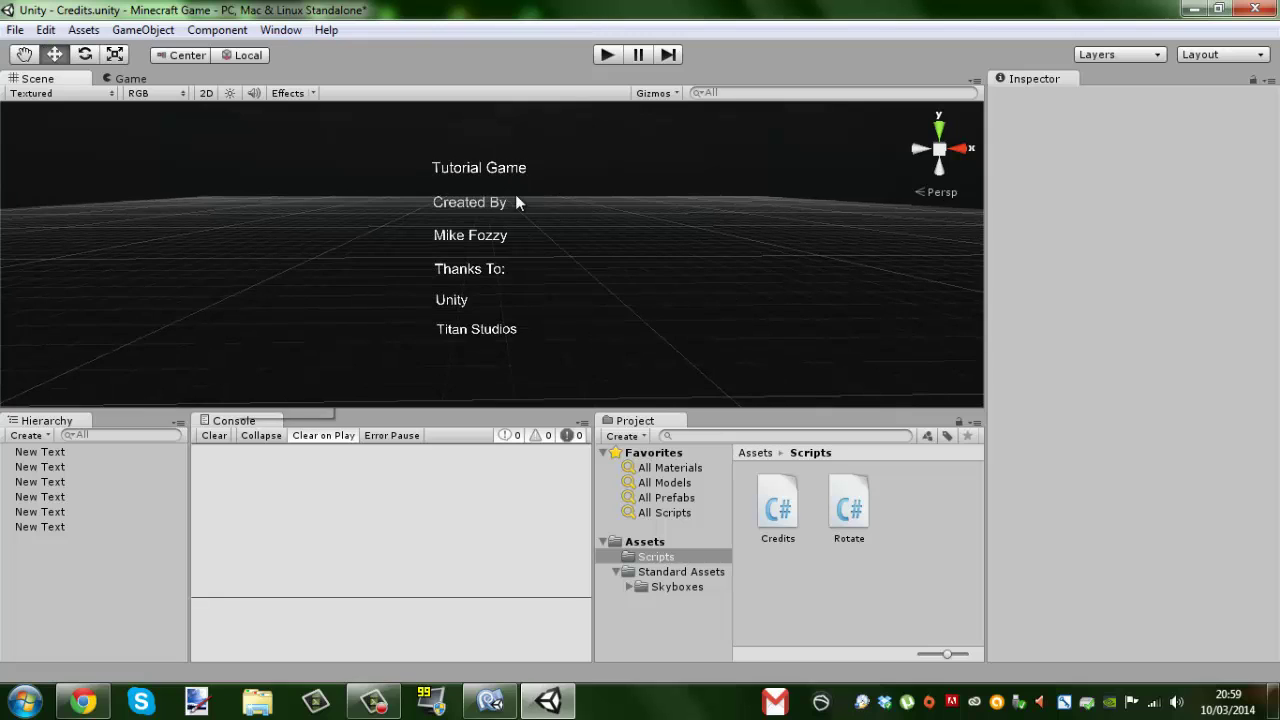
Step: Open the Credits script in MonoDevelop and maximize the editor window
{"action": "left_click", "coordinate": [492, 701]}
{"action": "left_click", "coordinate": [548, 701]}
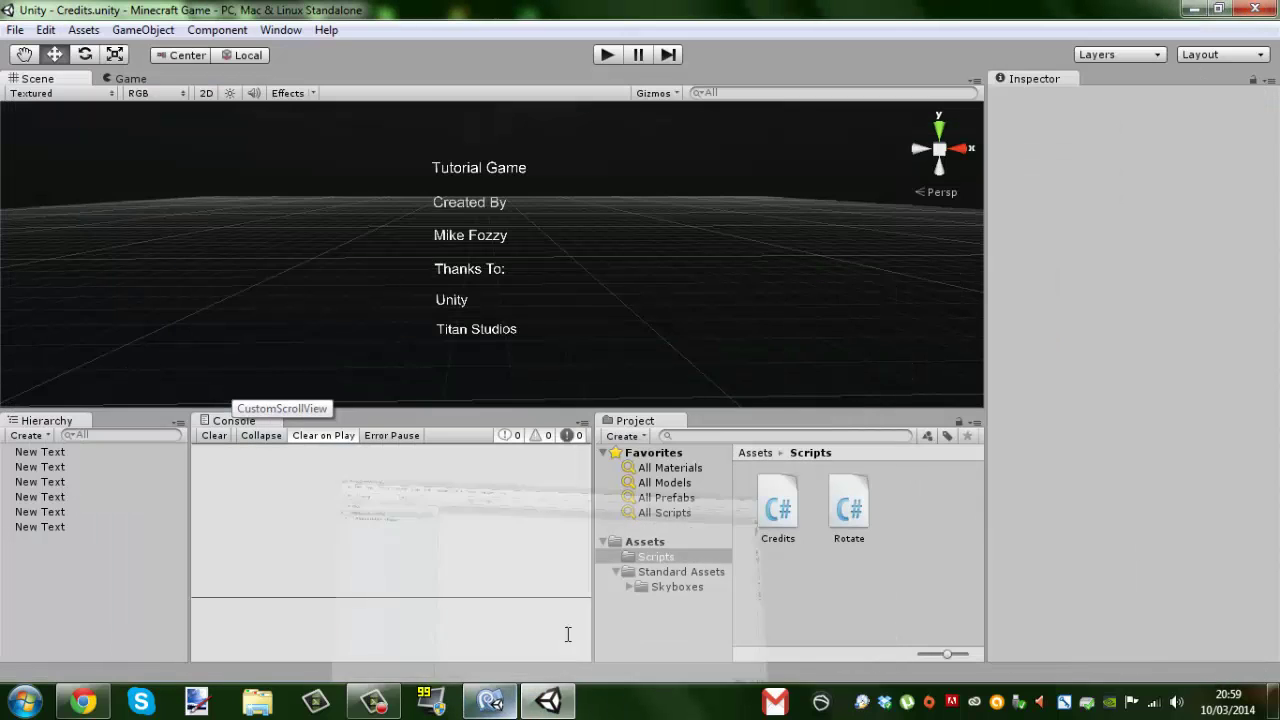
{"action": "left_click", "coordinate": [790, 508]}
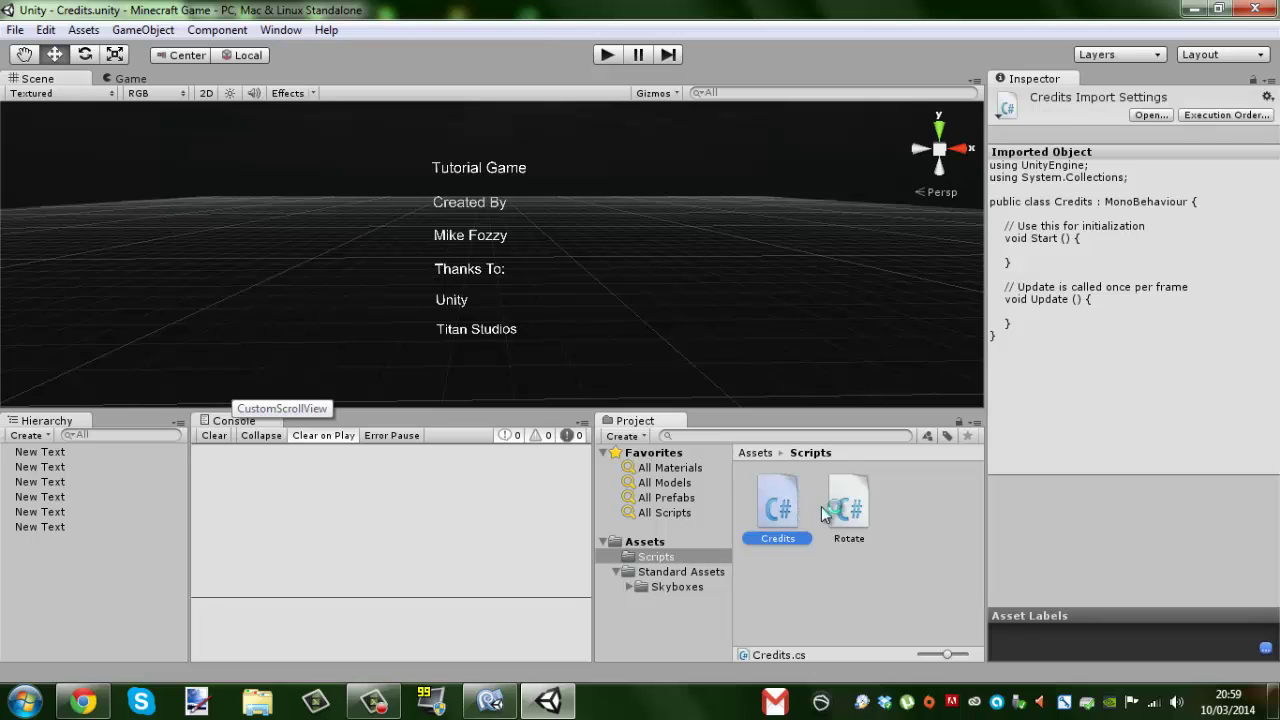
{"action": "double_click", "coordinate": [778, 533]}
{"action": "double_click", "coordinate": [883, 18]}
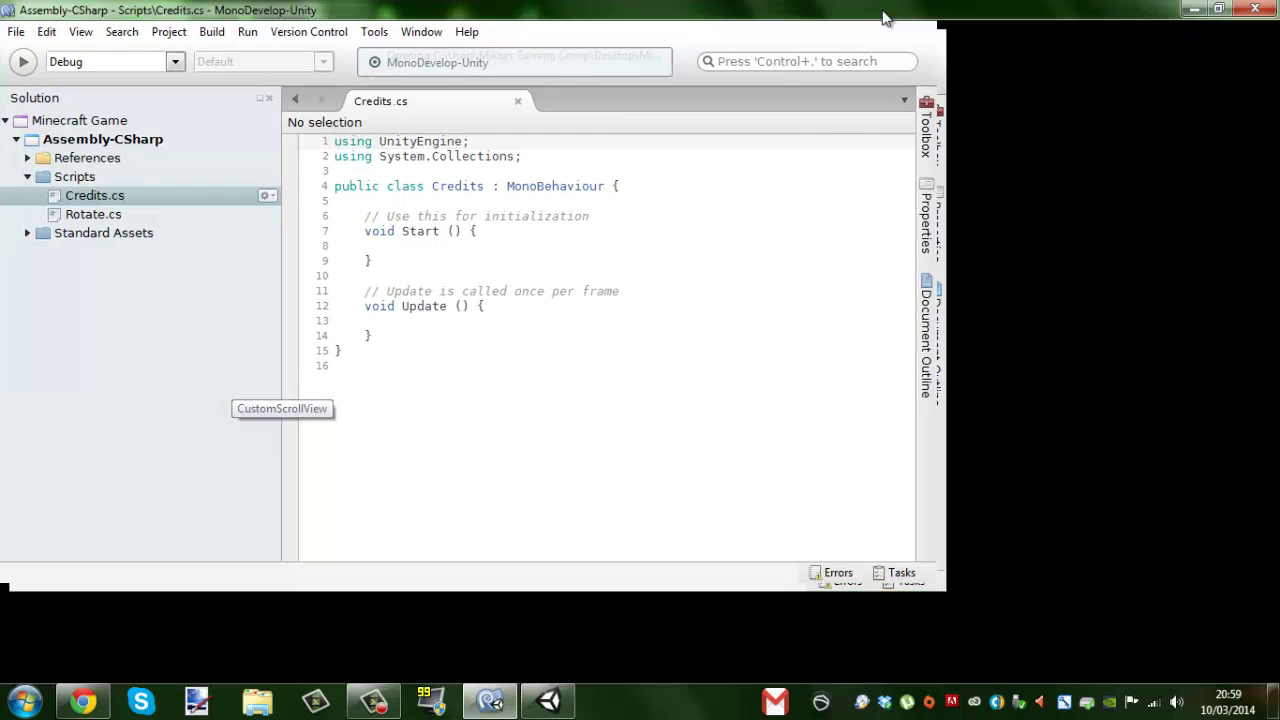
Step: Delete the Start method and its comment from Credits.cs
{"action": "left_click_drag", "start_coordinate": [372, 260], "coordinate": [306, 223]}
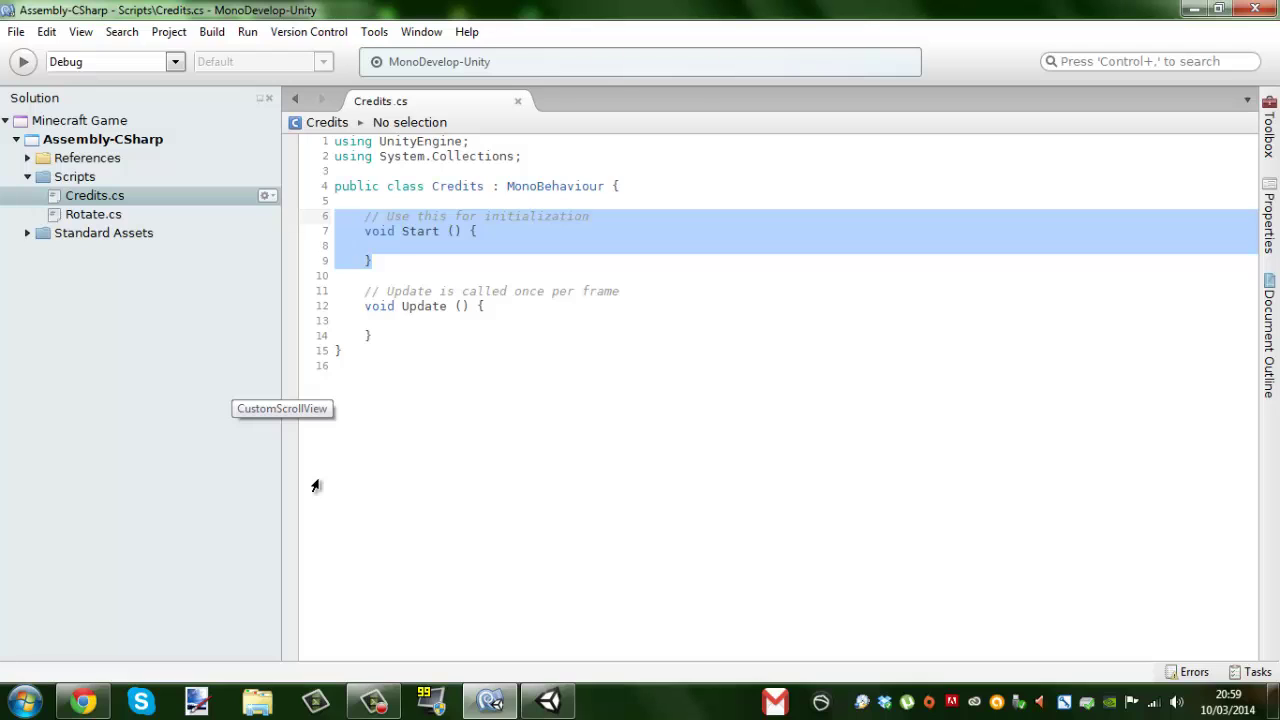
{"action": "key", "text": "Delete"}
{"action": "key", "text": "ctrl+z"}
{"action": "key", "text": "Delete"}
{"action": "key", "text": "Return"}
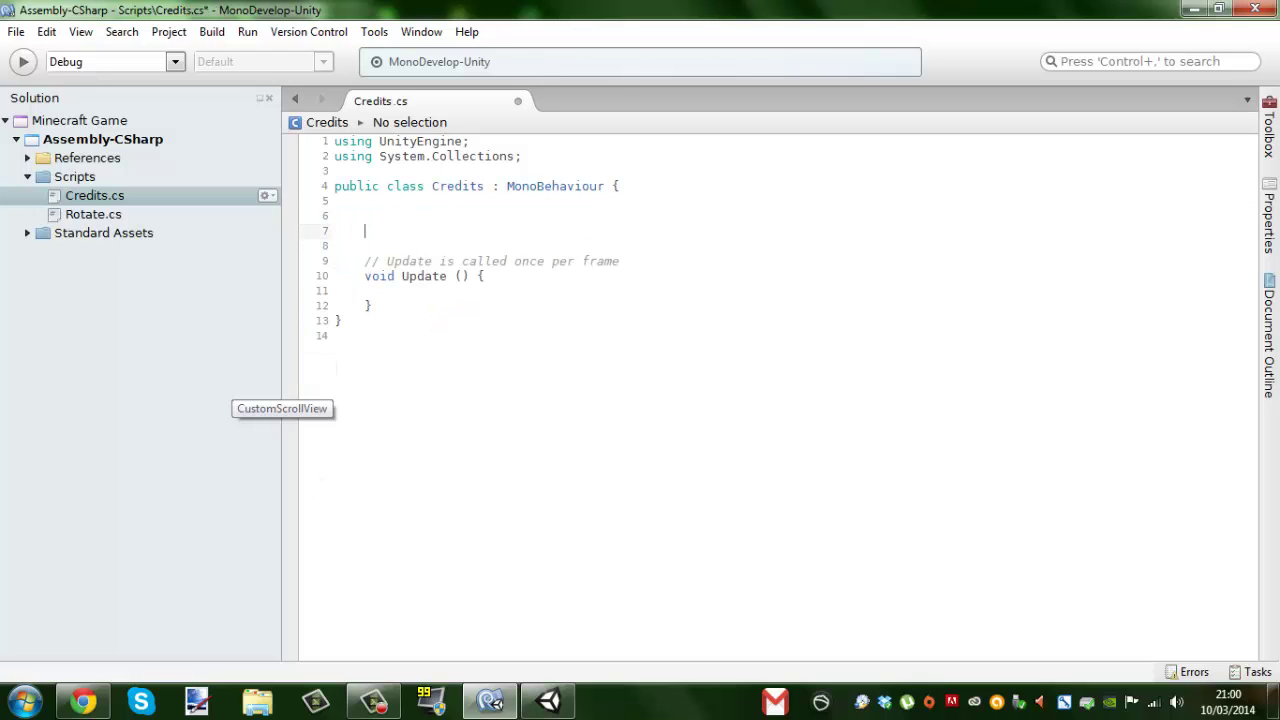
{"action": "left_click", "coordinate": [365, 215]}
Step: Declare the fields 'public GameObject camera;' and 'public int speed = 1;'
{"action": "type", "text": "public "}
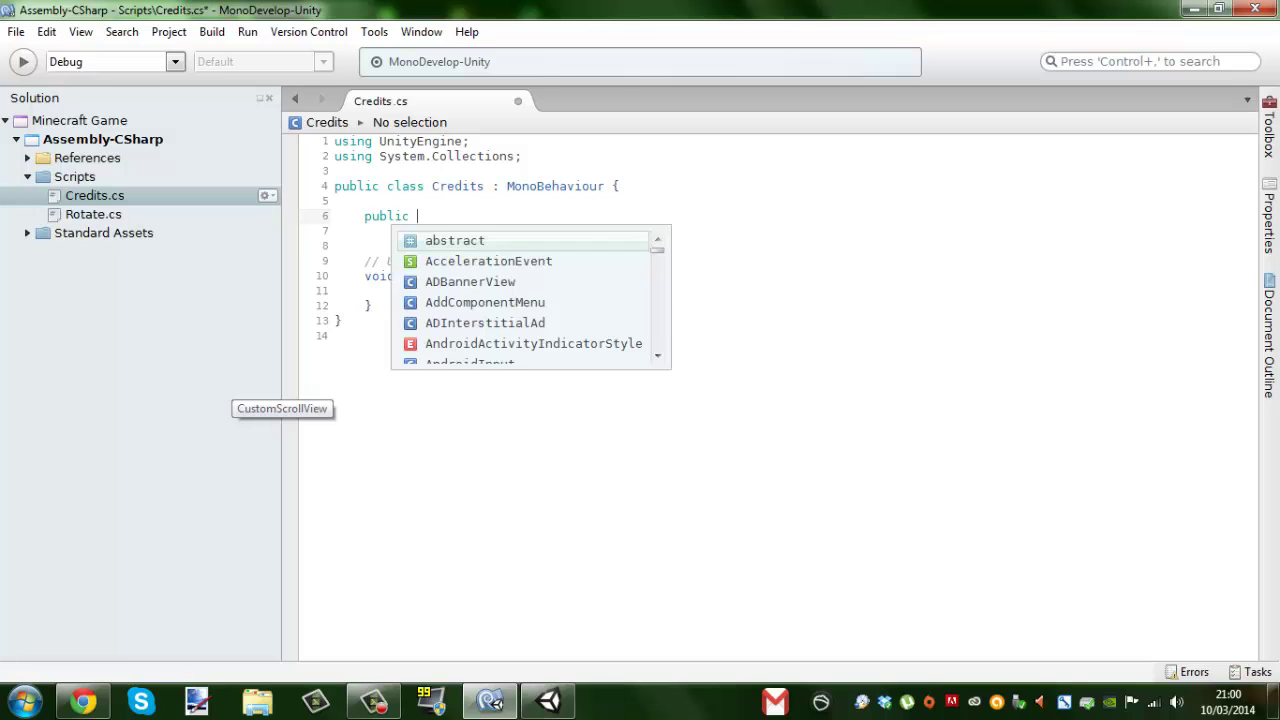
{"action": "type", "text": "gabe"}
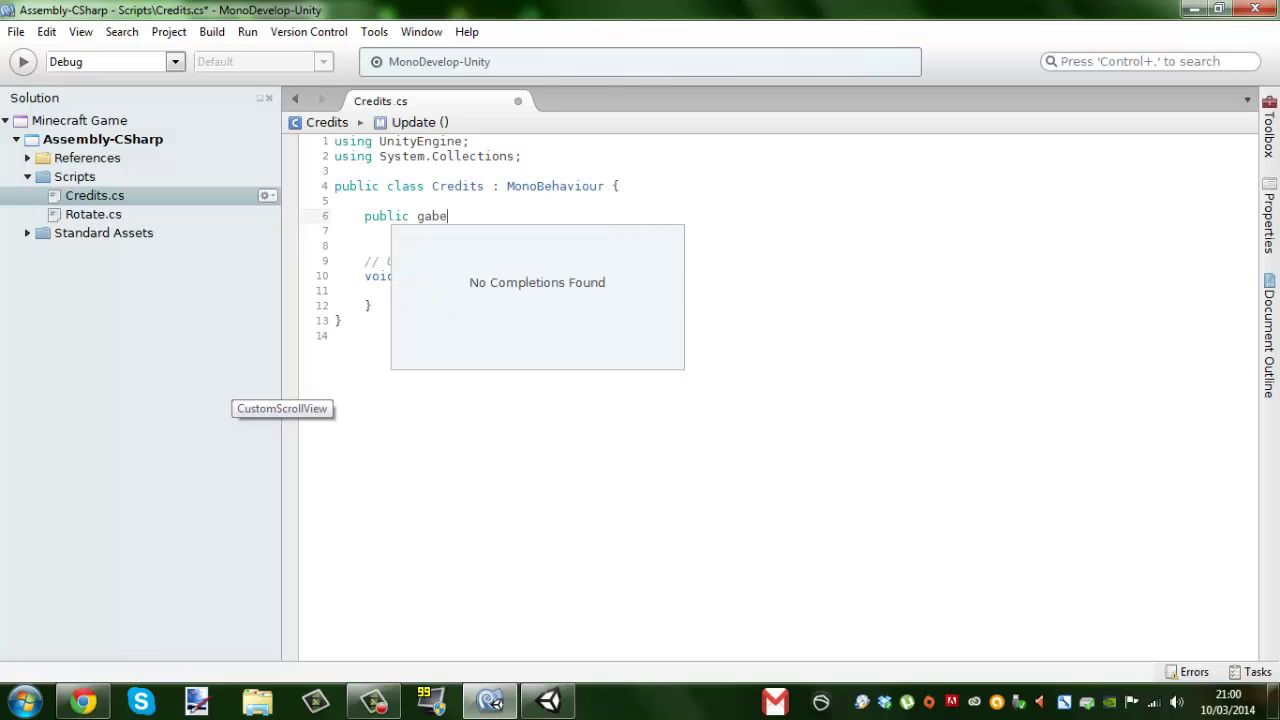
{"action": "key", "text": "BackSpace"}
{"action": "key", "text": "BackSpace"}
{"action": "key", "text": "BackSpace"}
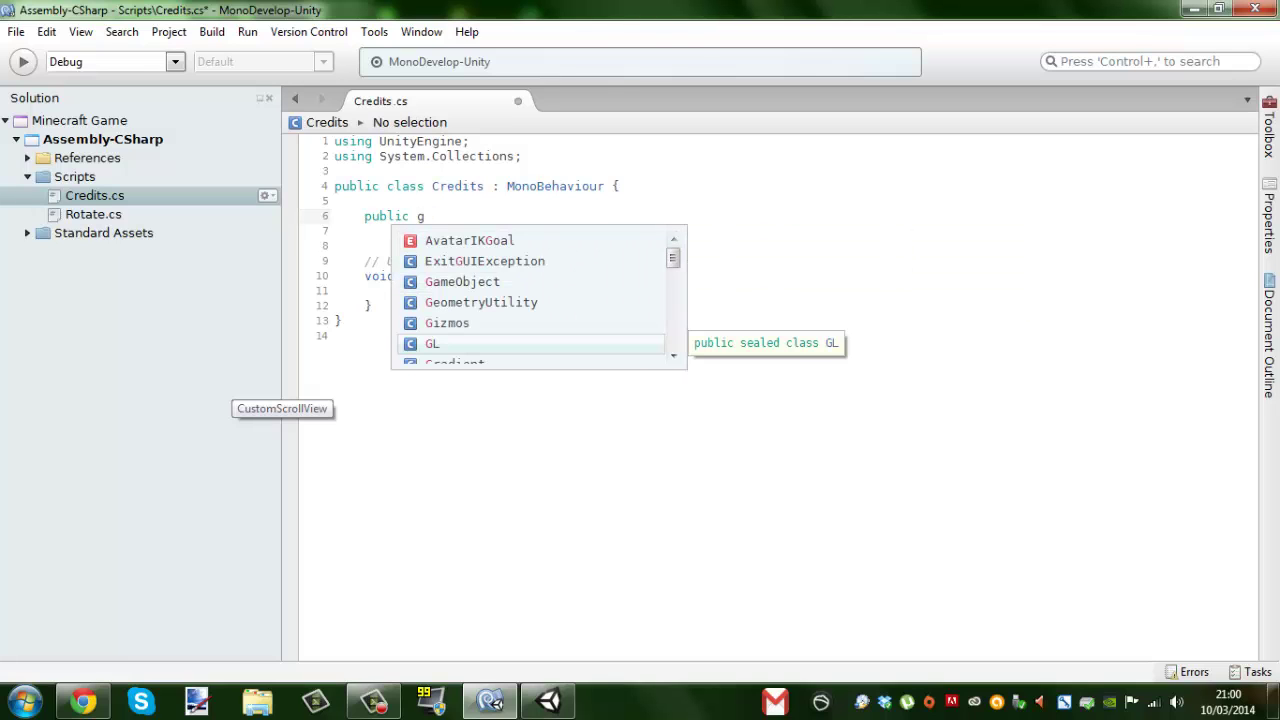
{"action": "type", "text": "a"}
{"action": "key", "text": "Return"}
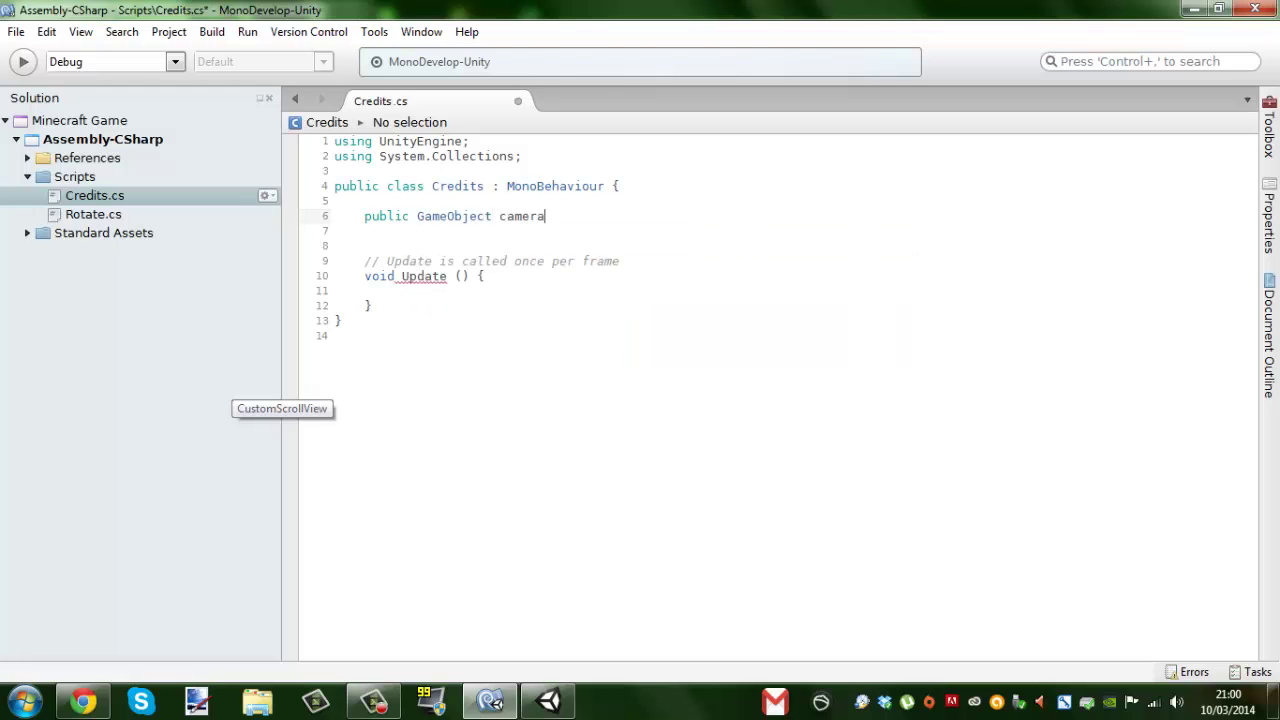
{"action": "key", "text": "Return"}
{"action": "type", "text": "pub"}
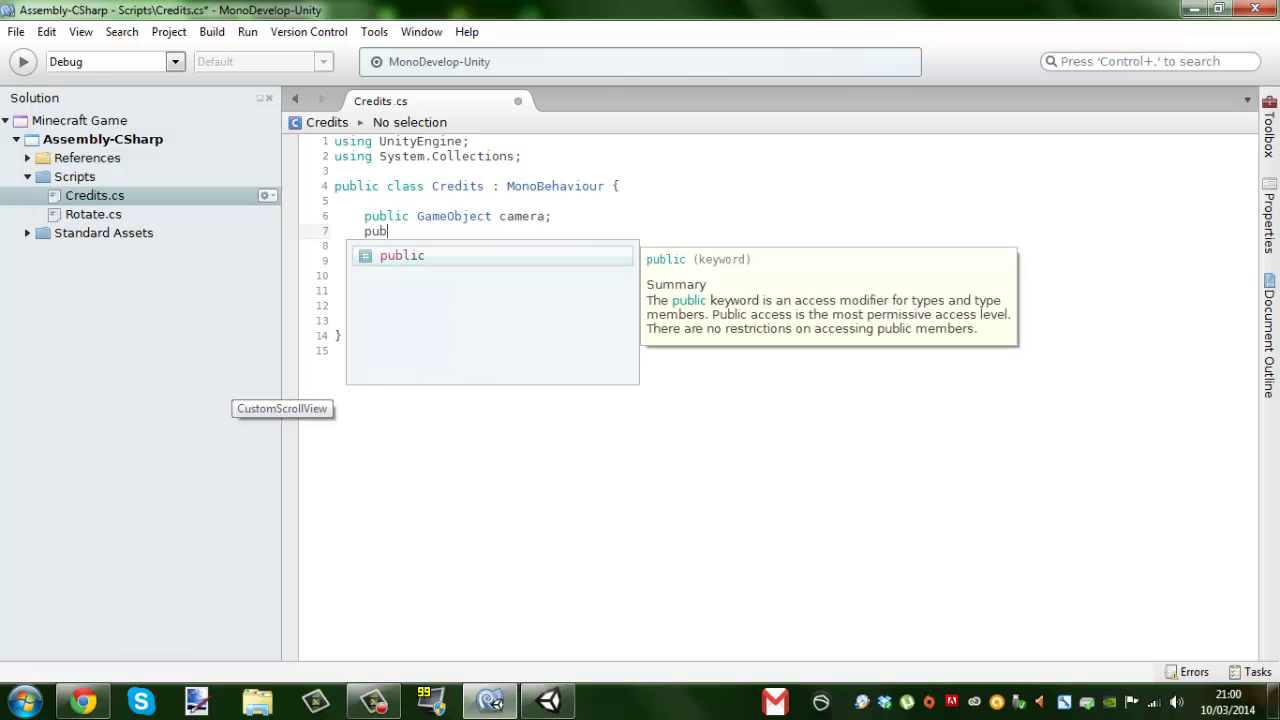
{"action": "type", "text": "lic int "}
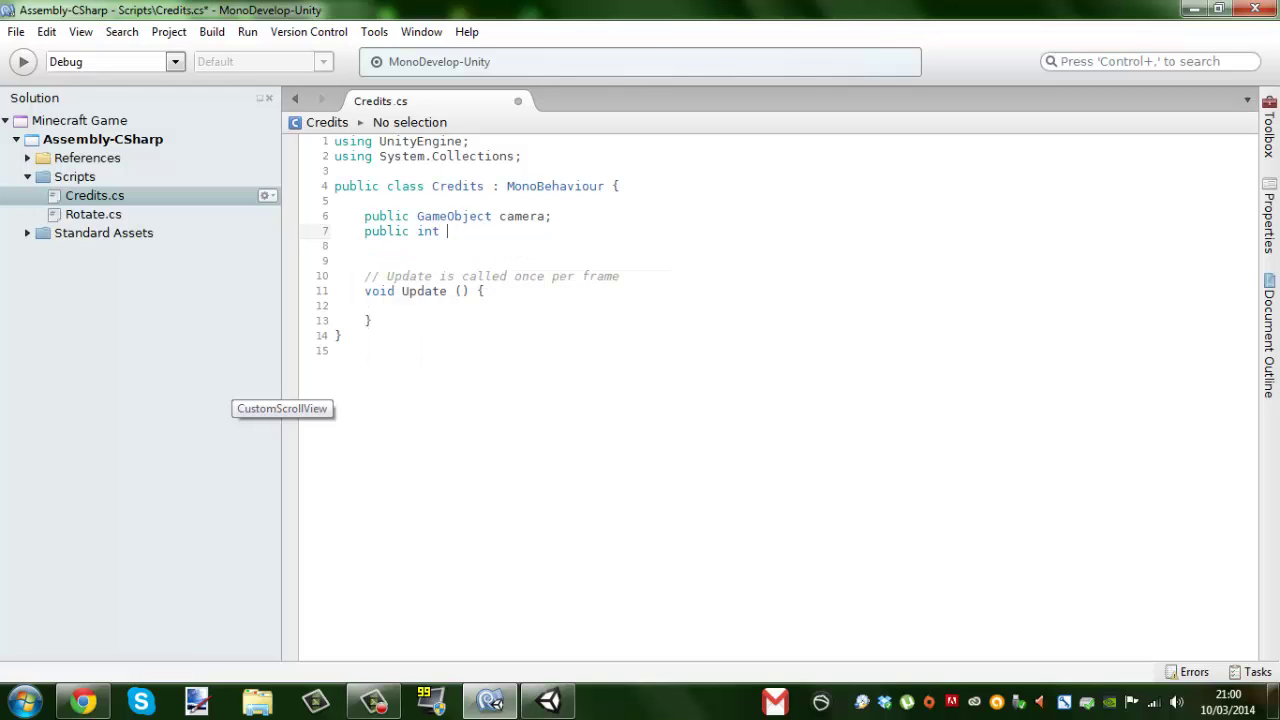
{"action": "type", "text": "speed;"}
{"action": "key", "text": "BackSpace"}
{"action": "type", "text": "="}
{"action": "key", "text": "Return"}
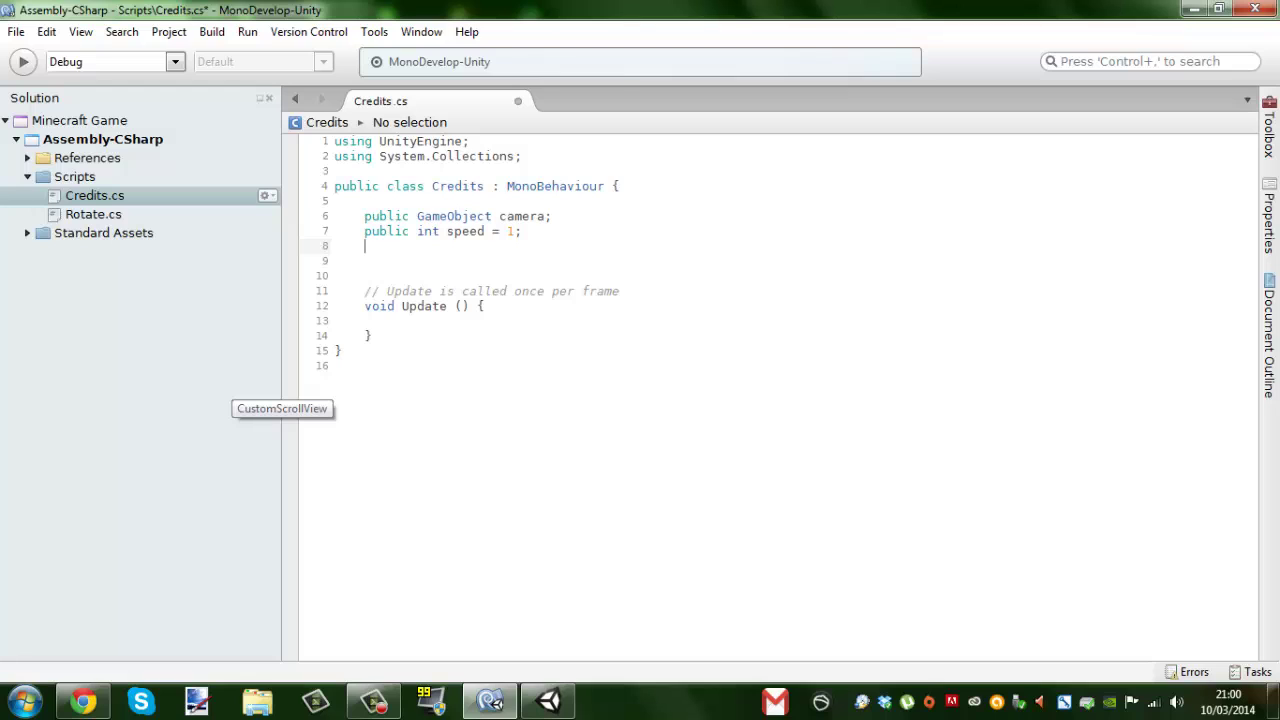
{"action": "key", "text": "BackSpace"}
Step: Make an empty line inside the Update method body
{"action": "left_click", "coordinate": [480, 305]}
{"action": "key", "text": "Return"}
{"action": "key", "text": "Return"}
{"action": "key", "text": "Return"}
{"action": "key", "text": "Up"}
{"action": "key", "text": "Up"}
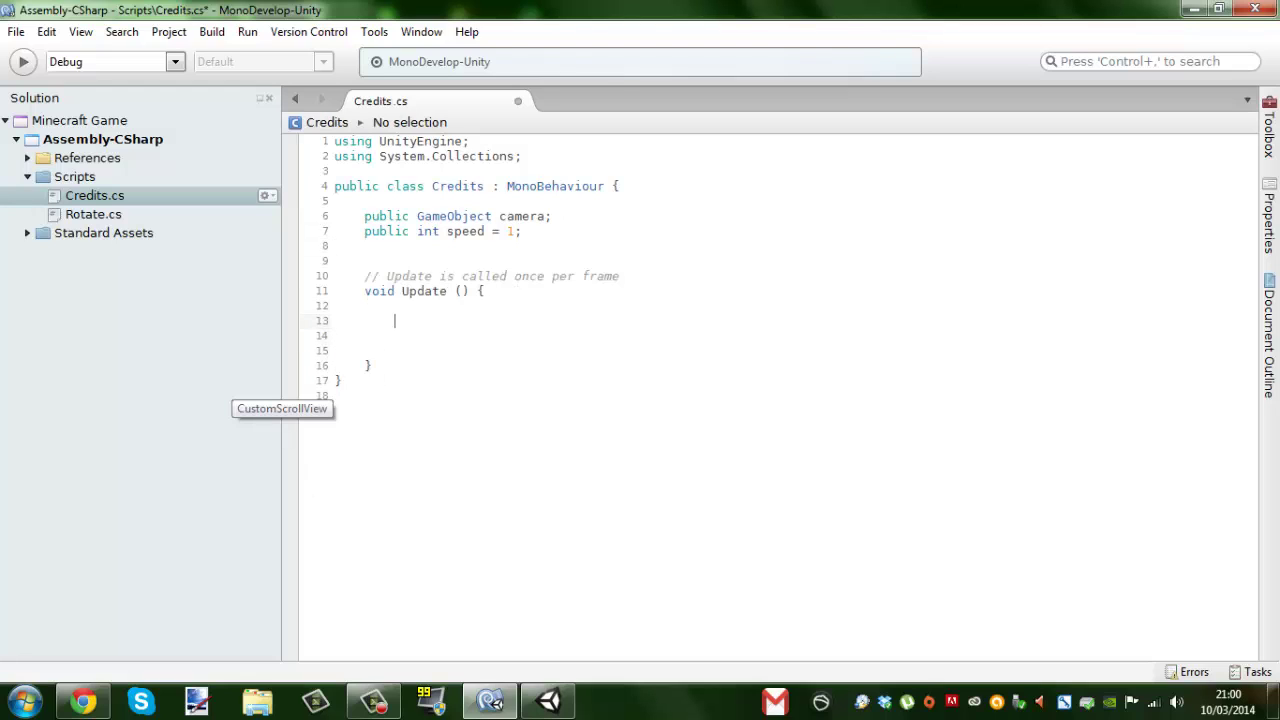
{"action": "key", "text": "Down"}
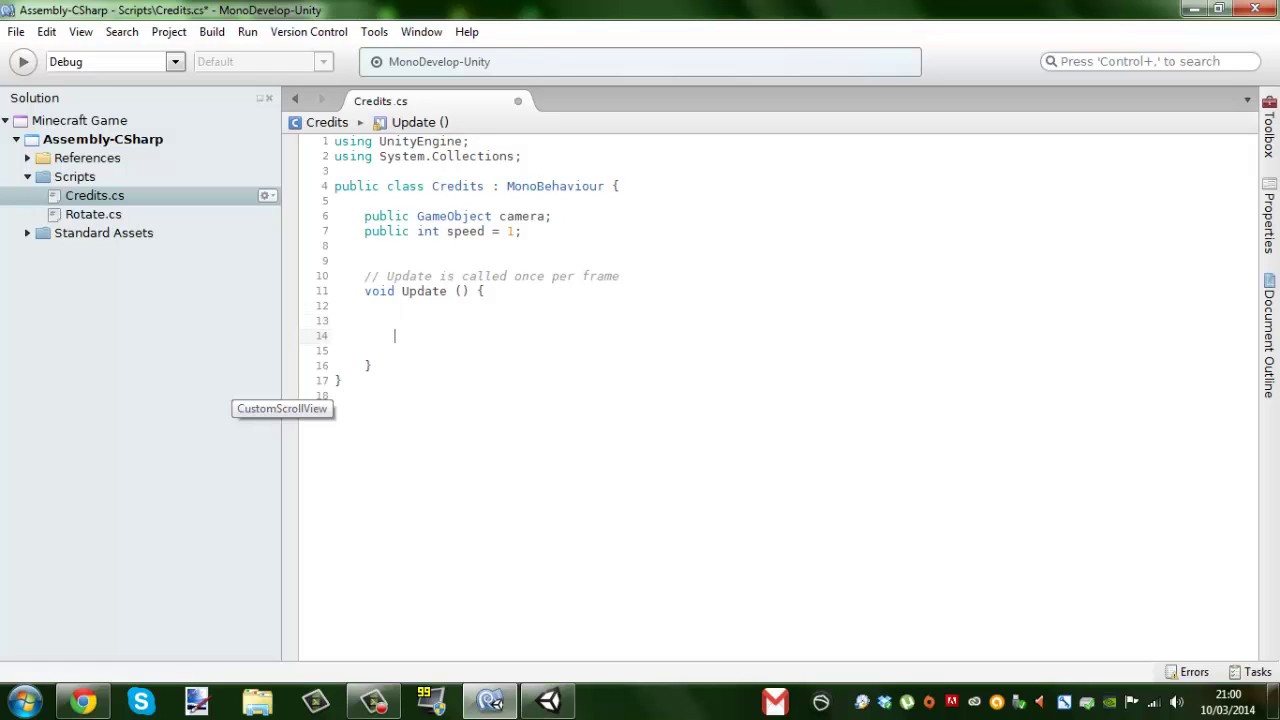
{"action": "key", "text": "BackSpace"}
Step: Write 'camera.transform.Translate(Vector3.down' in Update using autocomplete suggestions
{"action": "type", "text": "ame"}
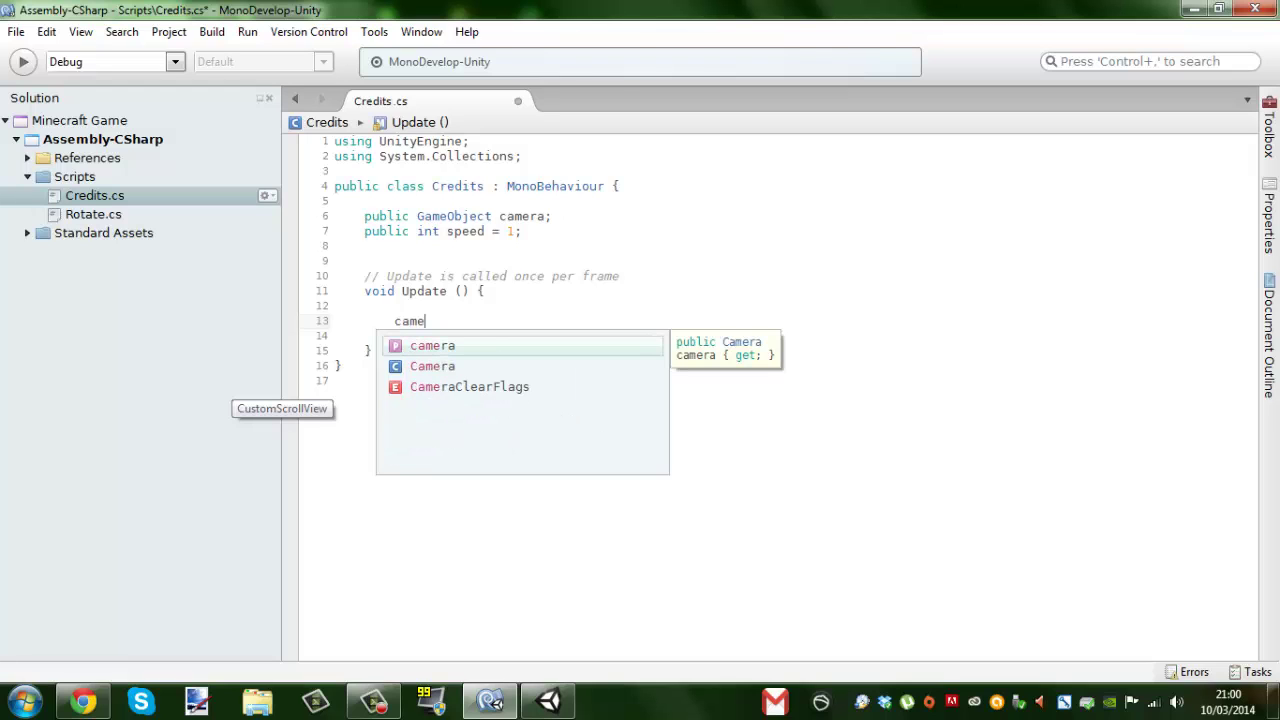
{"action": "key", "text": "Return"}
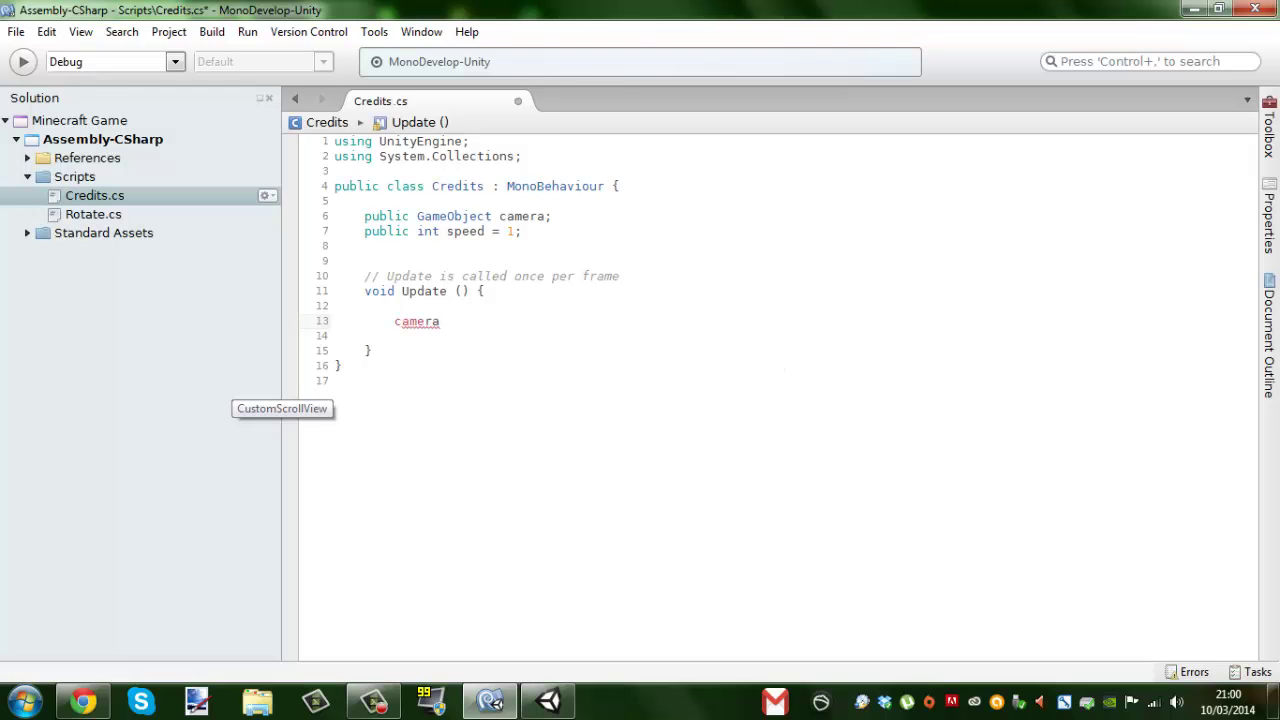
{"action": "type", "text": "."}
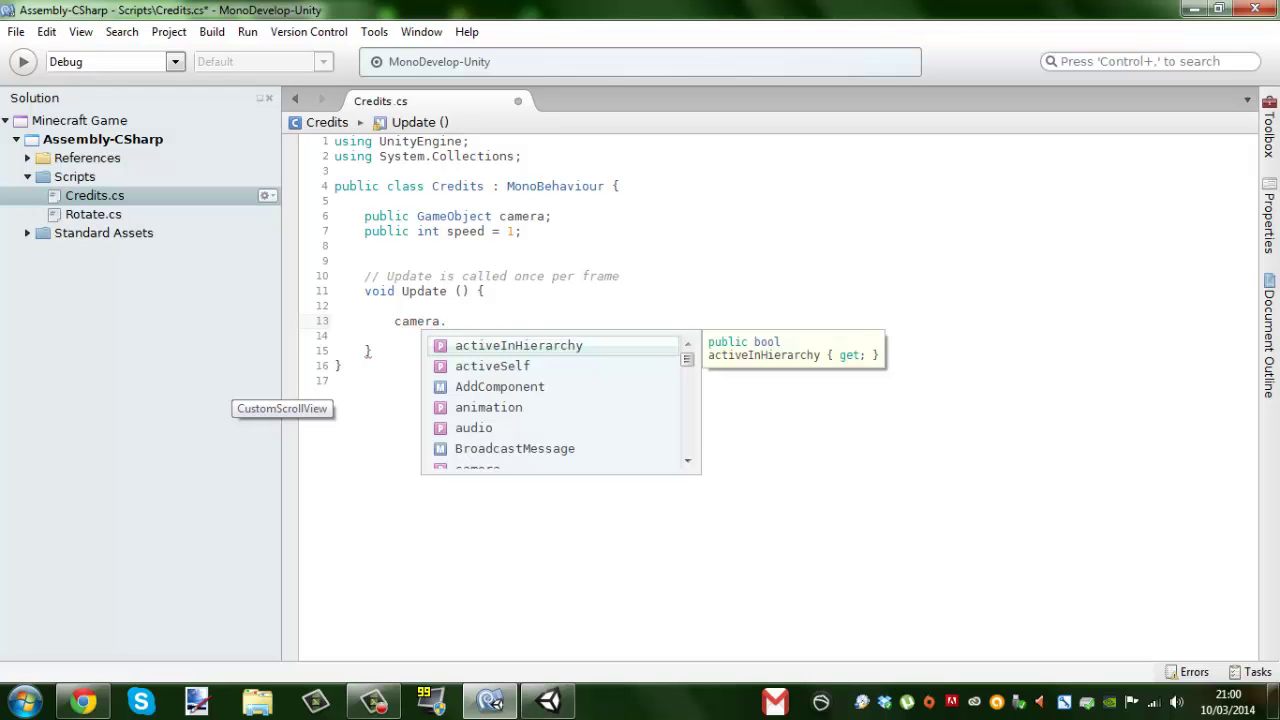
{"action": "type", "text": "tra"}
{"action": "key", "text": "Return"}
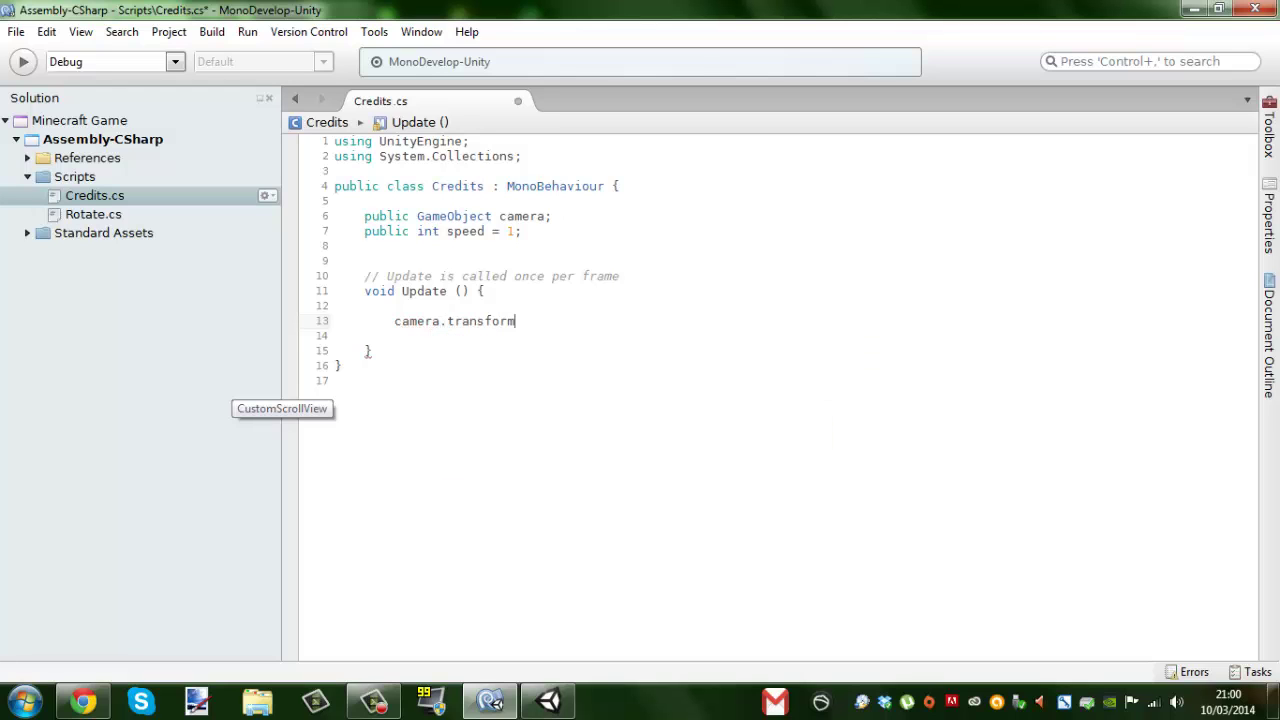
{"action": "type", "text": ".tra"}
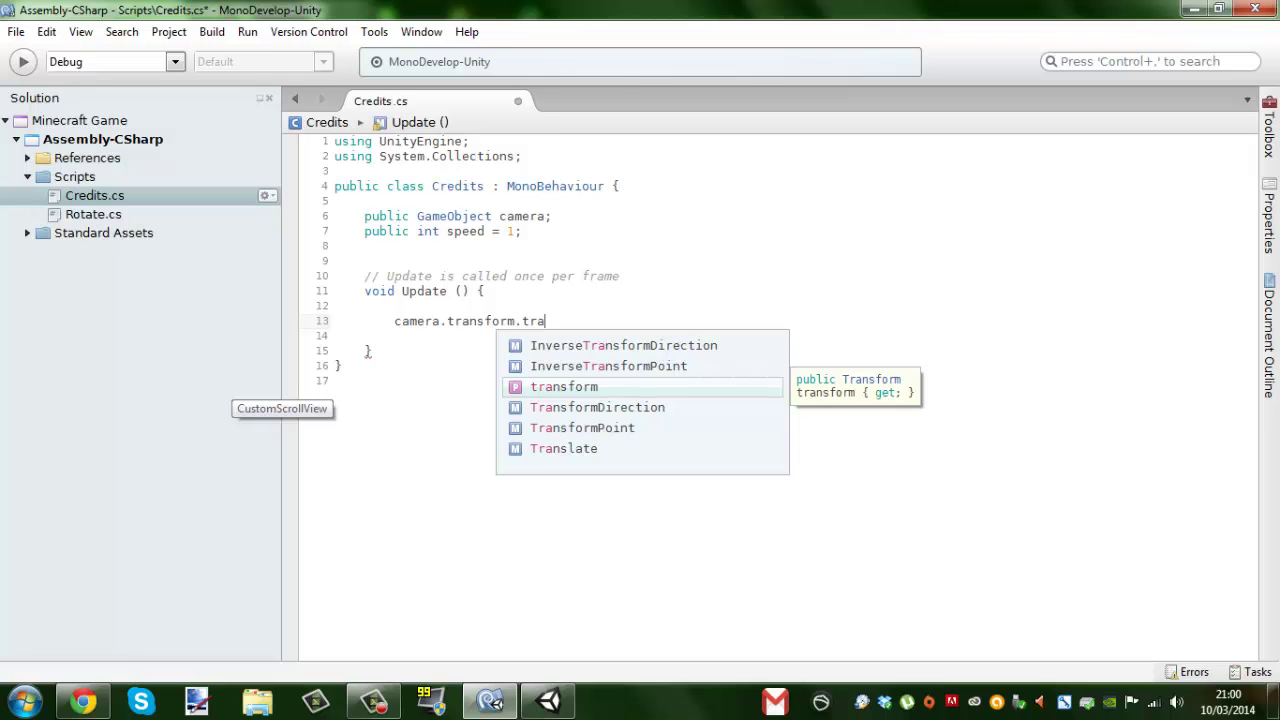
{"action": "key", "text": "Down"}
{"action": "key", "text": "Down"}
{"action": "key", "text": "Down"}
{"action": "key", "text": "Return"}
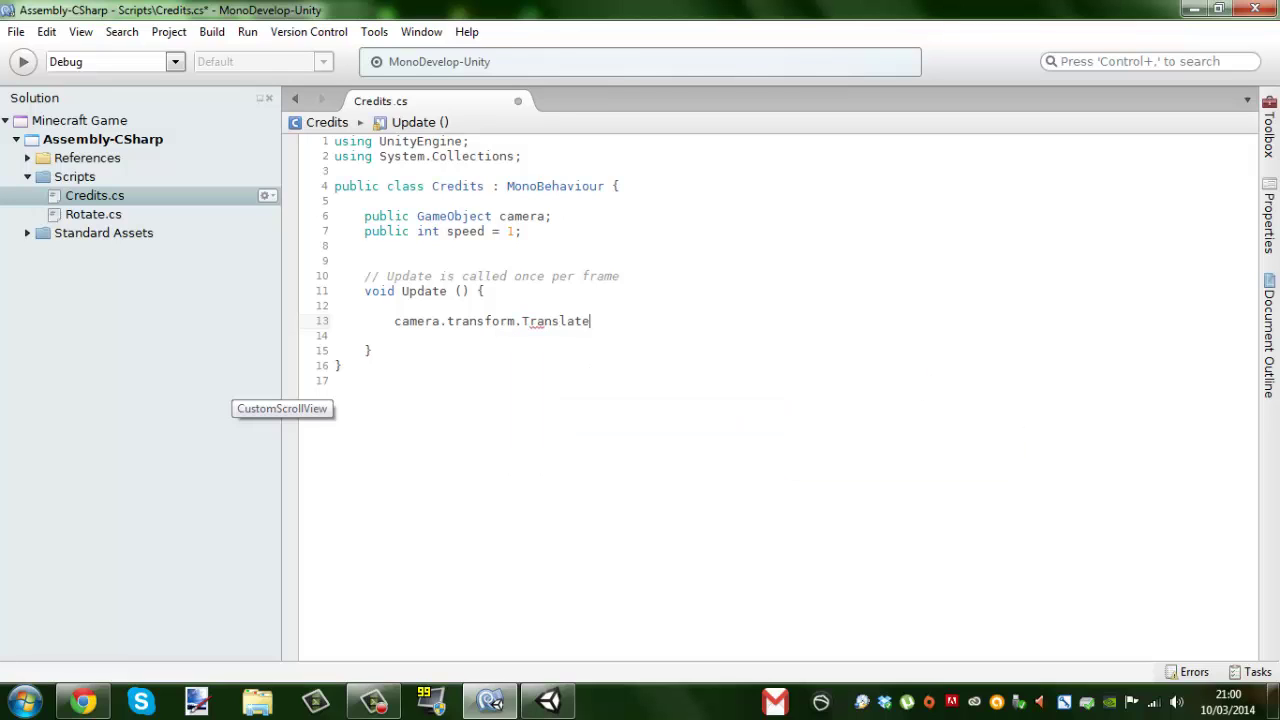
{"action": "type", "text": "(Vec"}
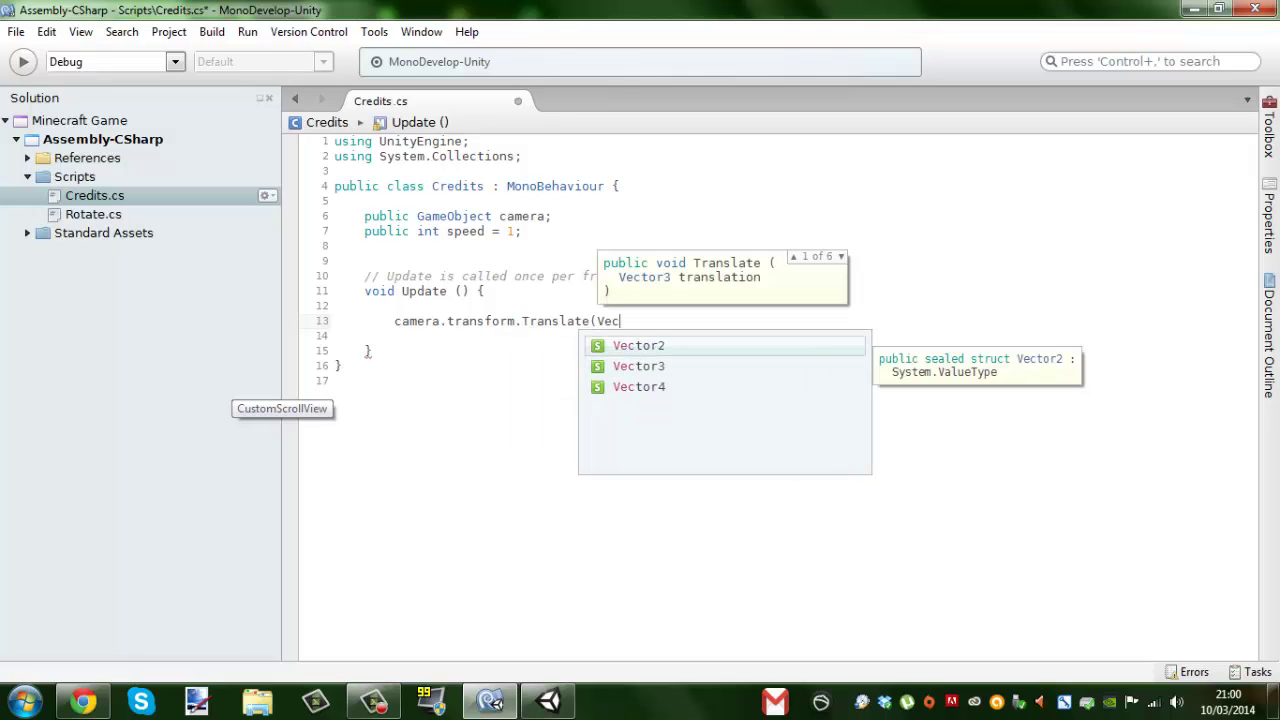
{"action": "key", "text": "Down"}
{"action": "key", "text": "Return"}
{"action": "type", "text": "."}
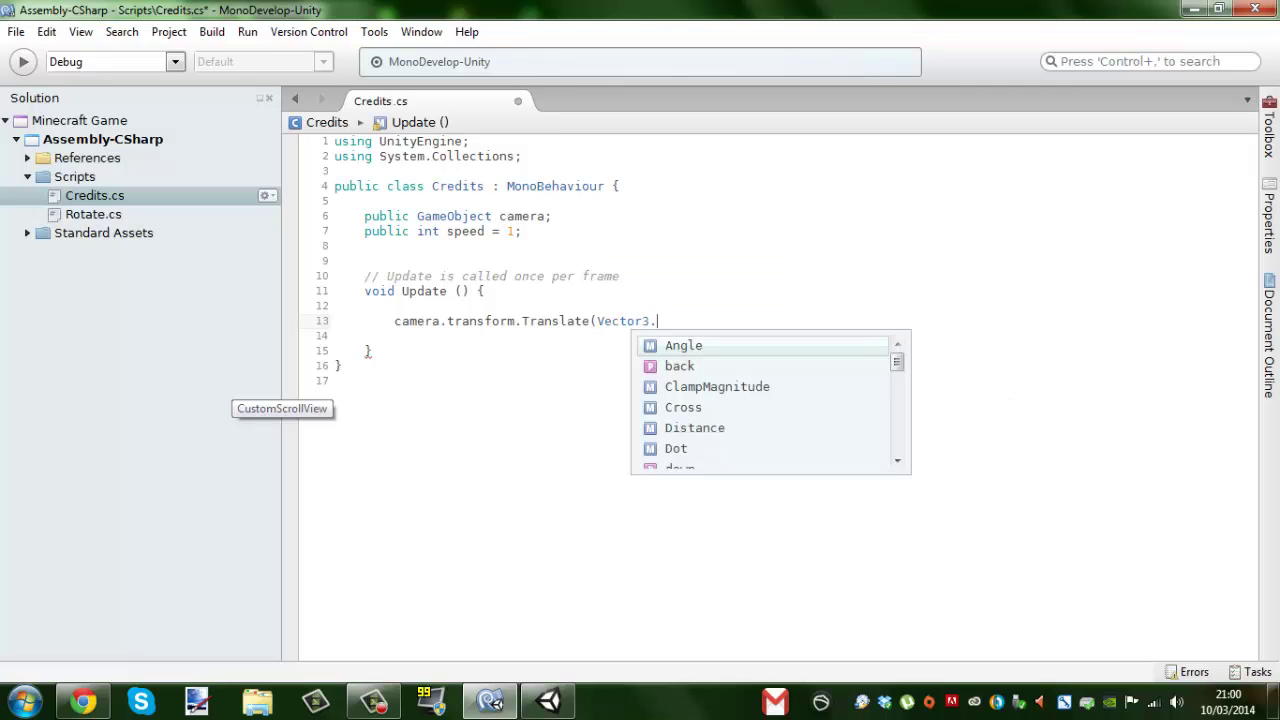
{"action": "type", "text": "down"}
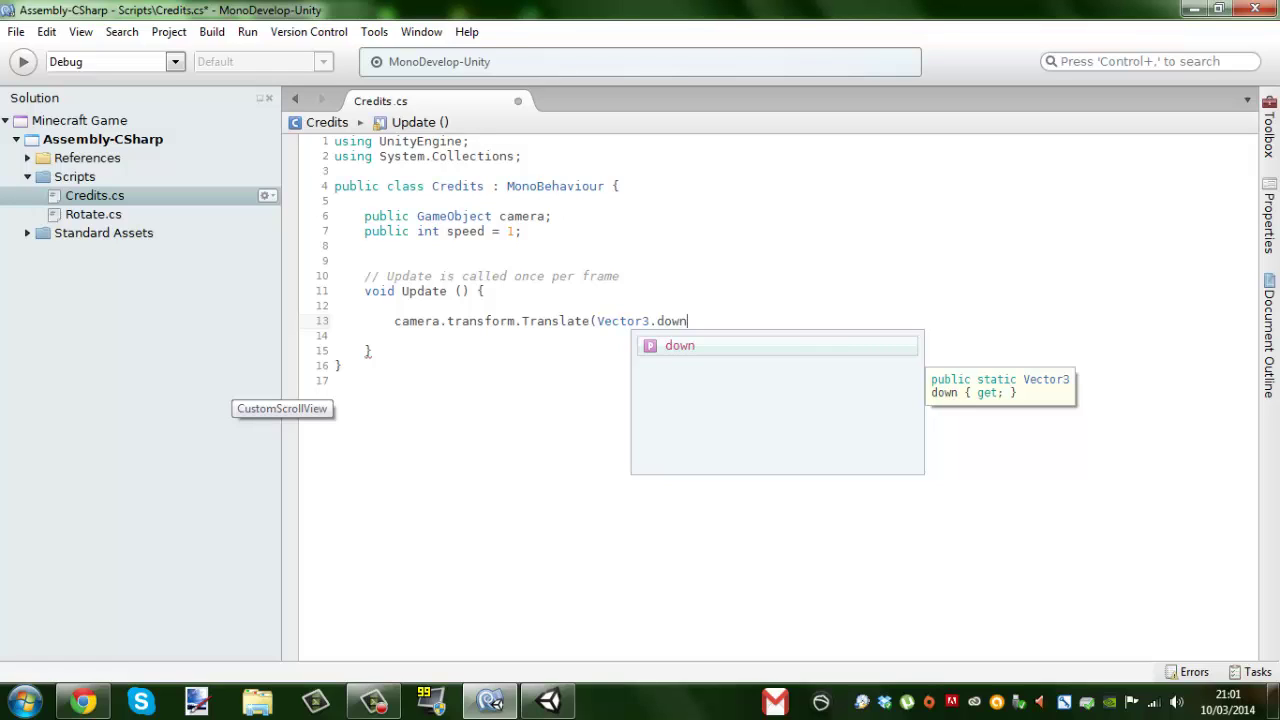
{"action": "key", "text": "Escape"}
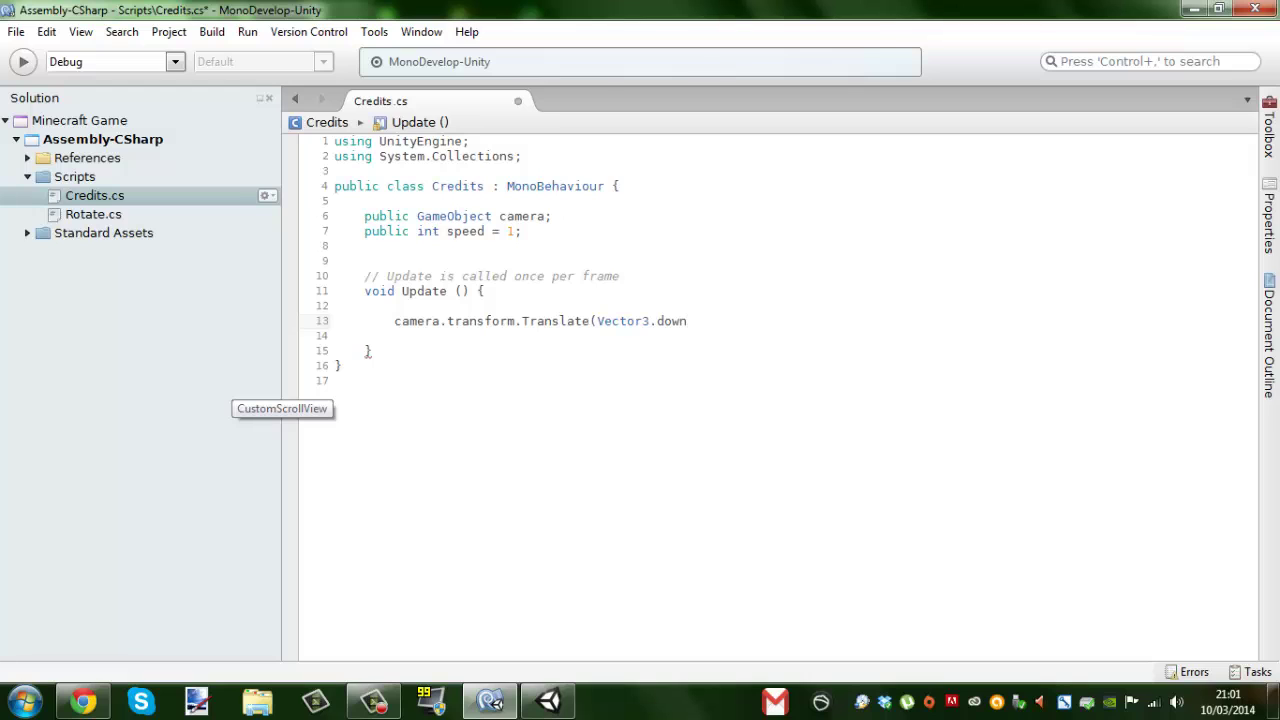
Step: Multiply the movement by Time.deltaTime and speed and close the Translate call
{"action": "type", "text": "* Det"}
{"action": "key", "text": "BackSpace"}
{"action": "key", "text": "BackSpace"}
{"action": "key", "text": "BackSpace"}
{"action": "type", "text": "t"}
{"action": "key", "text": "BackSpace"}
{"action": "type", "text": "Ti"}
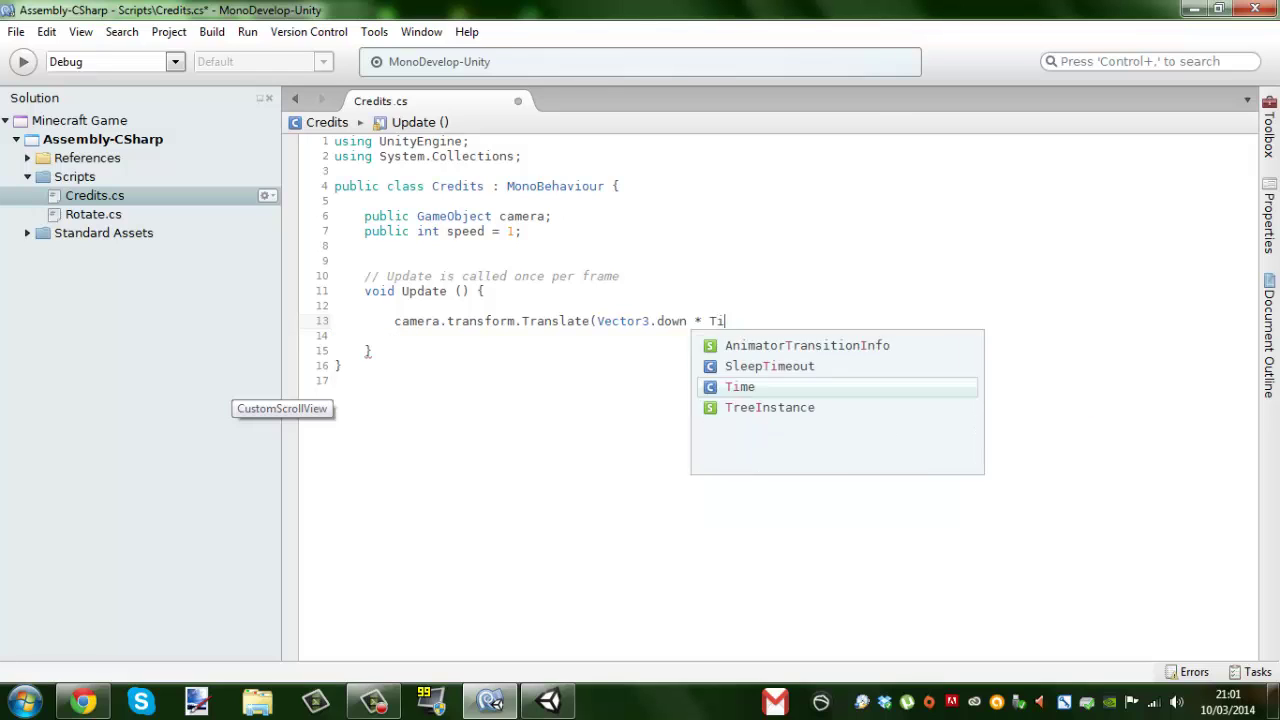
{"action": "type", "text": "me.deltaTime"}
{"action": "key", "text": "Return"}
{"action": "type", "text": "* speed;"}
{"action": "key", "text": "BackSpace"}
{"action": "type", "text": ");"}
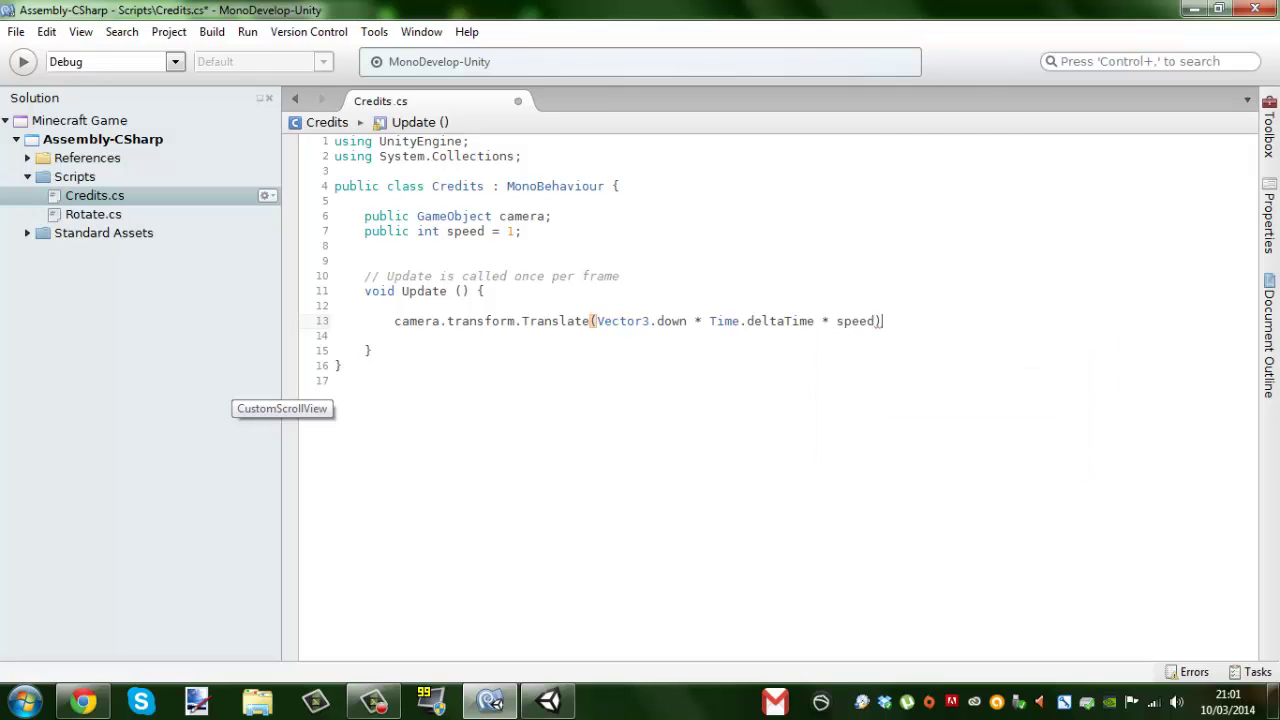